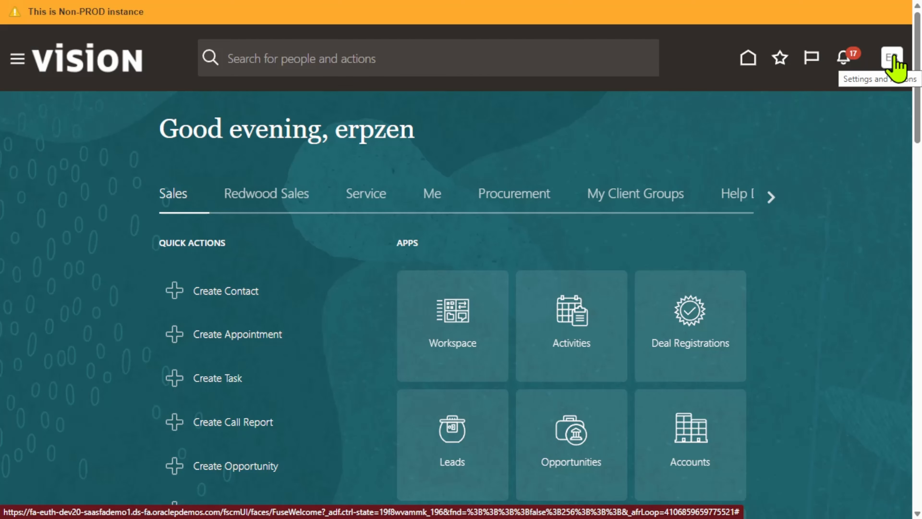
# Open Setup and Maintenance, search the setup tasks for "asset categories" and open the Manage Asset Categories task.
pyautogui.click(892, 60)
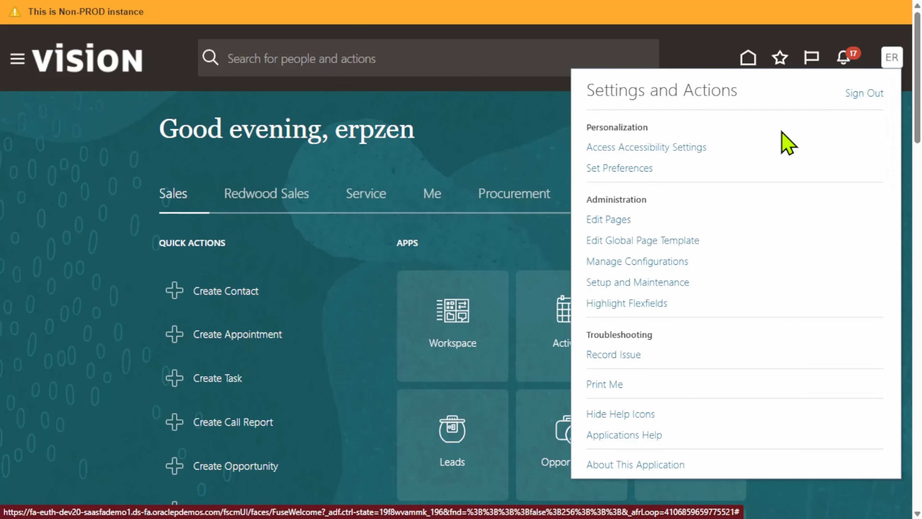
pyautogui.click(648, 286)
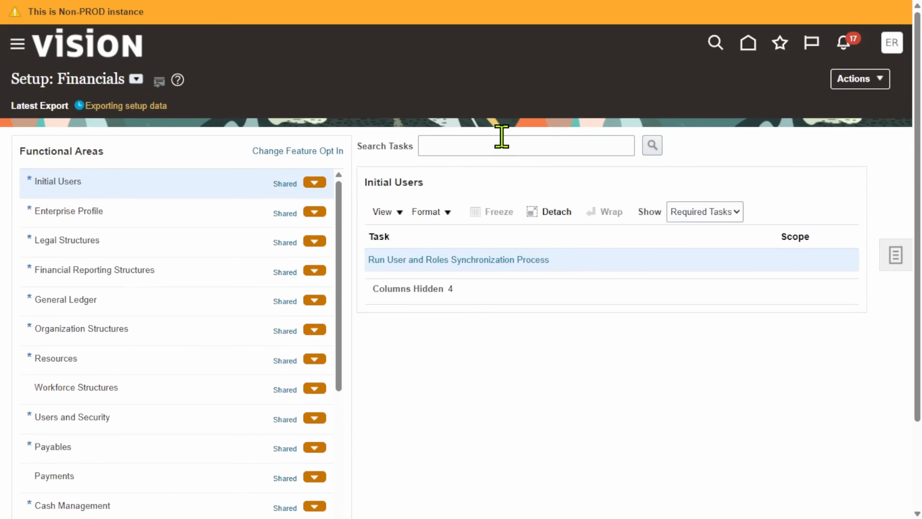
pyautogui.click(508, 137)
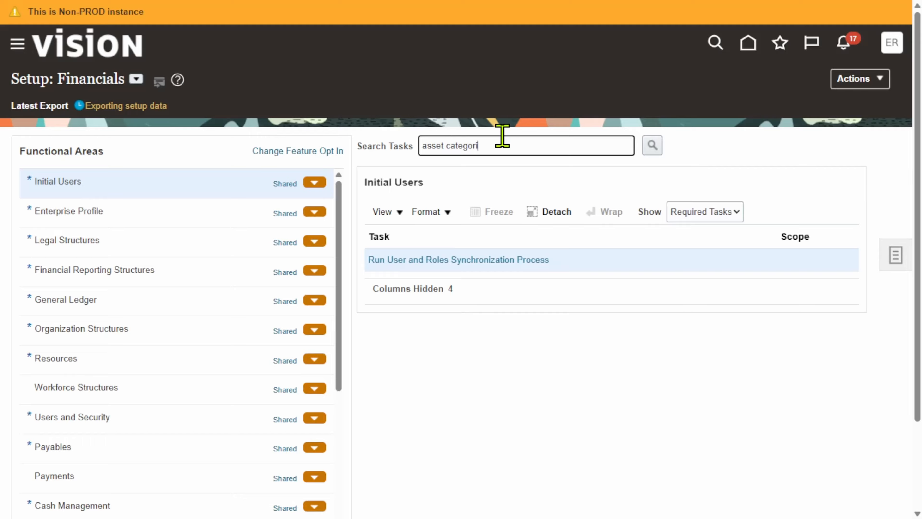
pyautogui.press('Return')
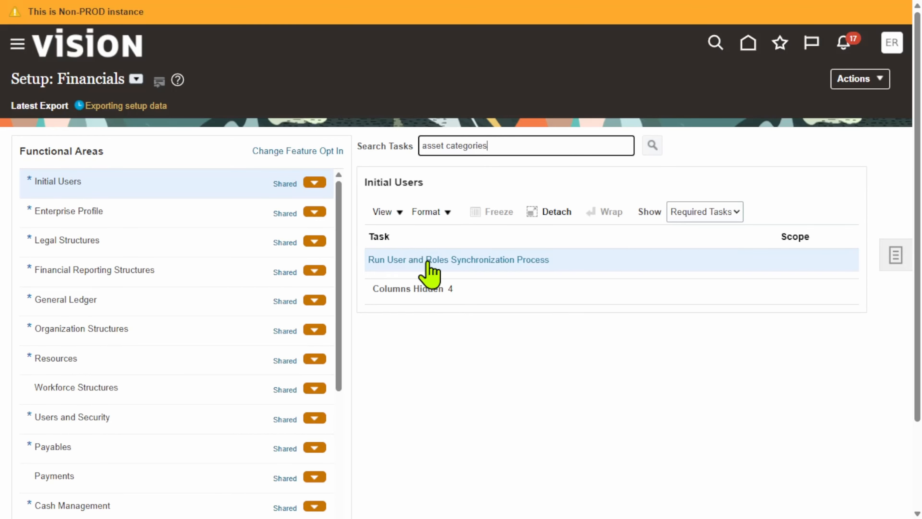
pyautogui.doubleClick(423, 353)
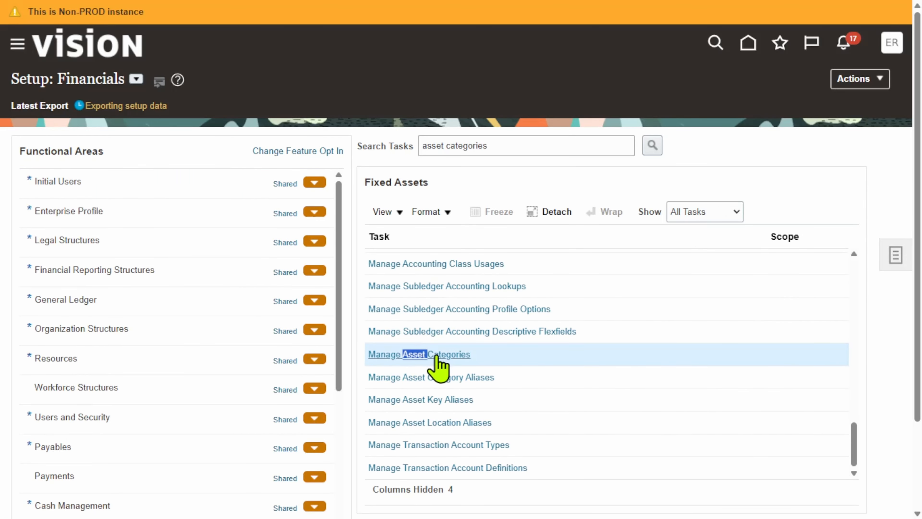
pyautogui.click(438, 354)
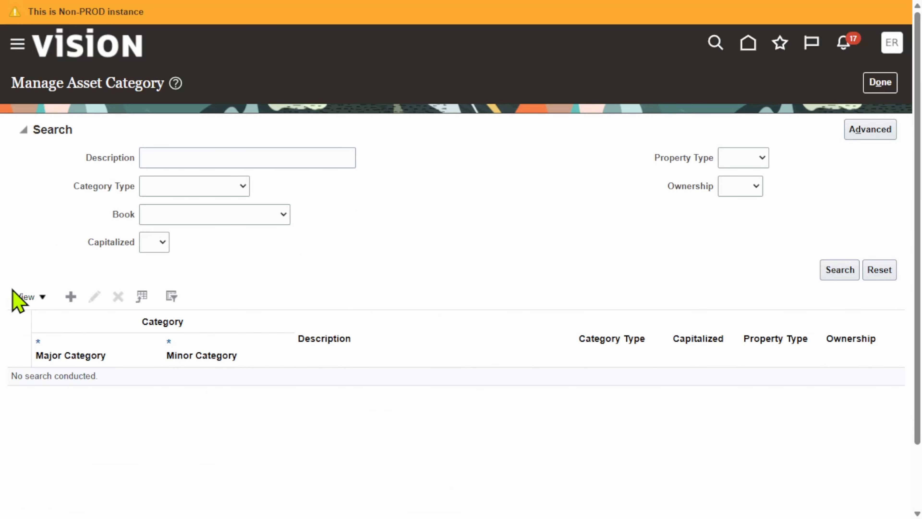
# Search the asset categories assigned to the book VEYO_CORPORATE_BOOK.
pyautogui.click(257, 213)
pyautogui.press('v')
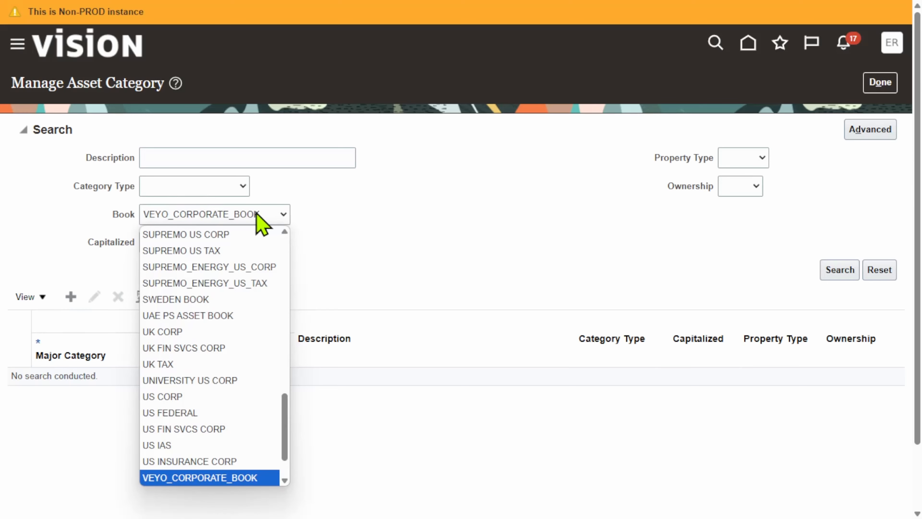
pyautogui.press('Return')
pyautogui.click(835, 269)
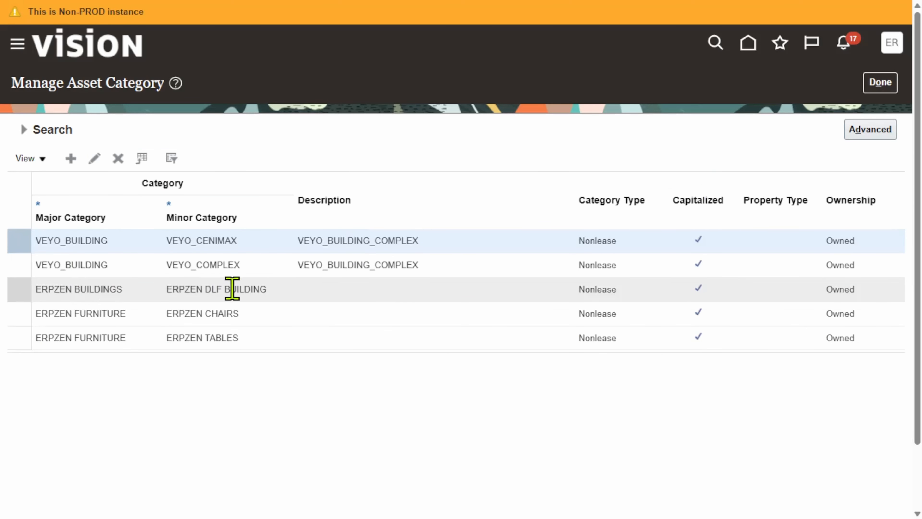
# Open the ERPZEN BUILDINGS / ERPZEN DLF BUILDING category for editing and locate its CIP Cost and CIP Clearing accounts.
pyautogui.click(232, 289)
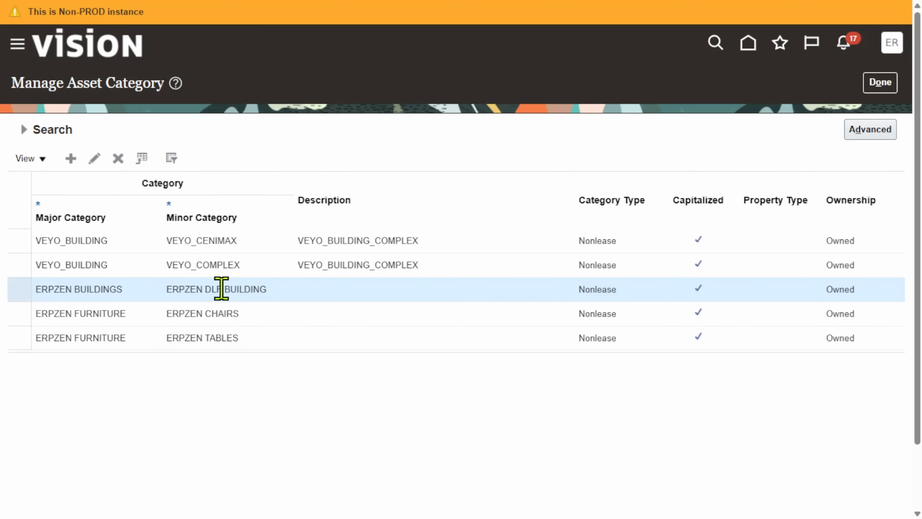
pyautogui.click(98, 159)
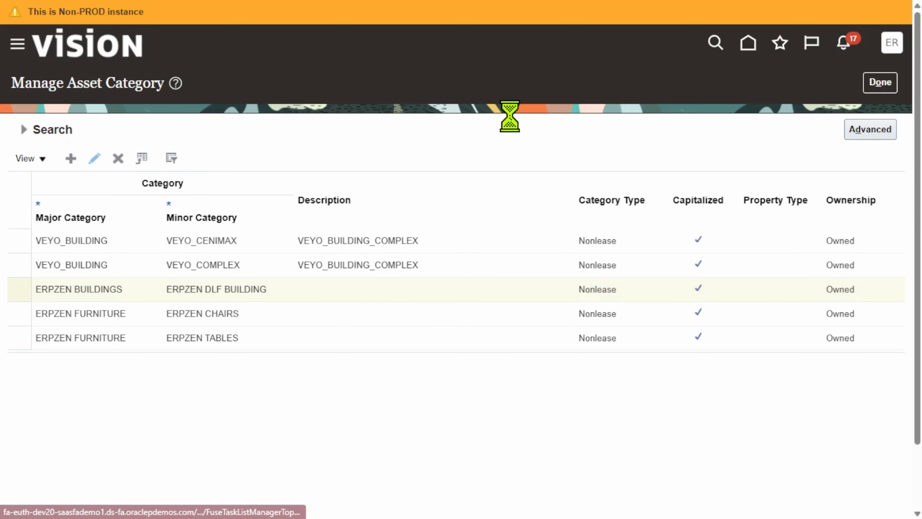
pyautogui.scroll(-4, 520, 327)
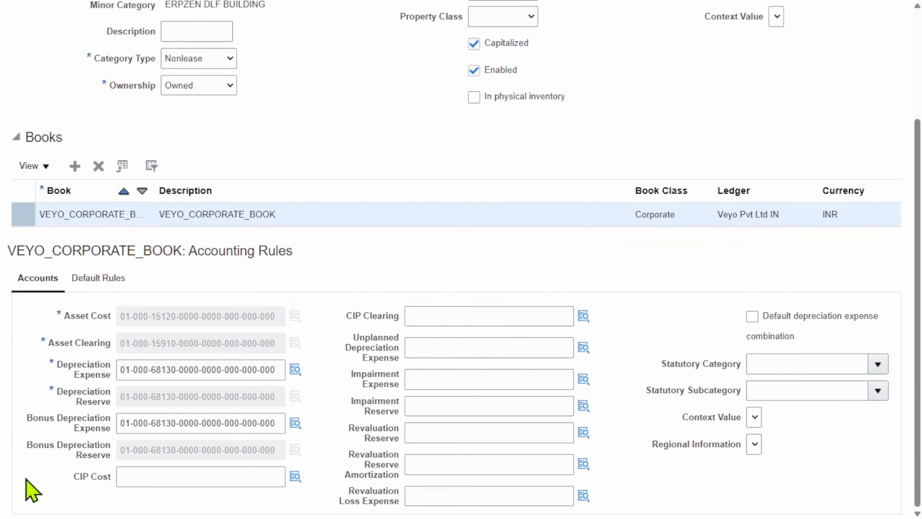
pyautogui.moveTo(67, 474); pyautogui.dragTo(109, 477)
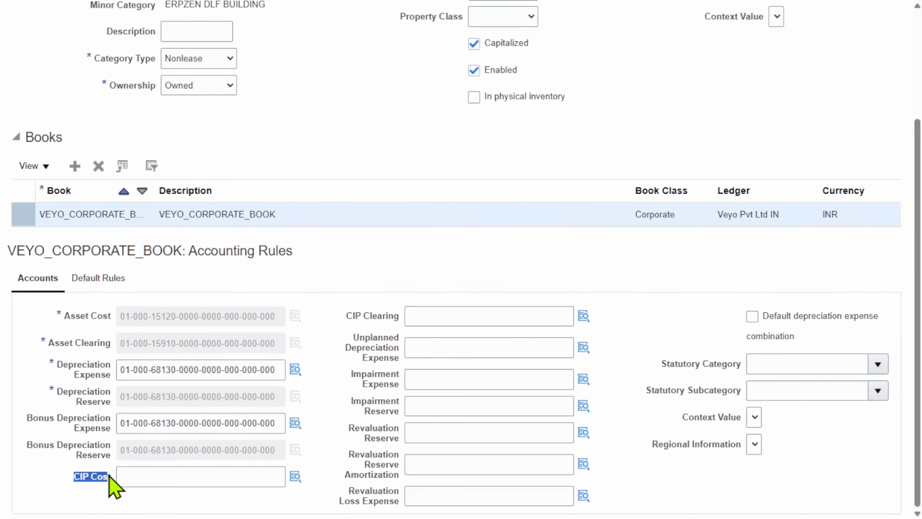
pyautogui.moveTo(351, 315); pyautogui.dragTo(404, 329)
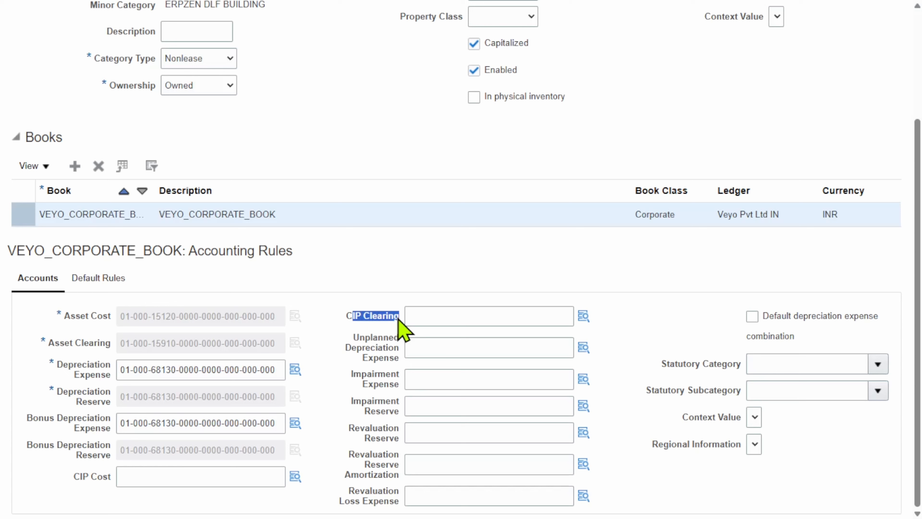
pyautogui.click(295, 476)
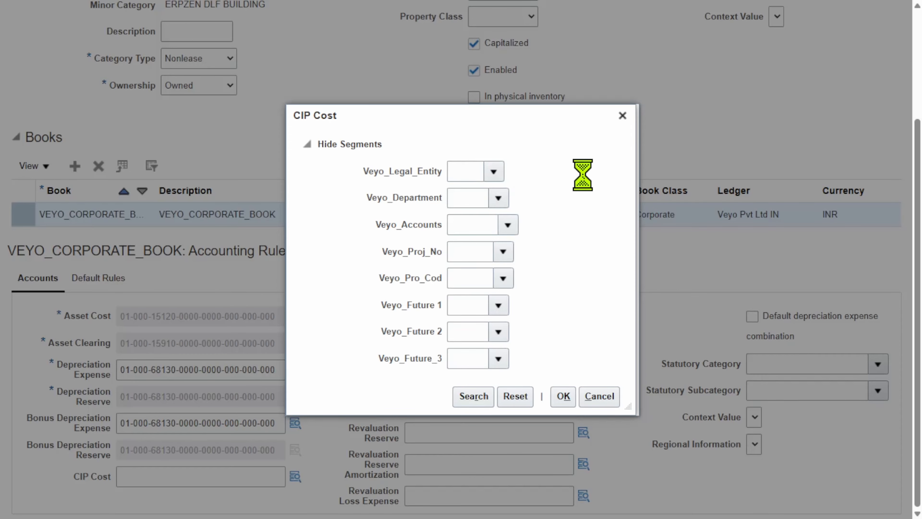
pyautogui.click(543, 198)
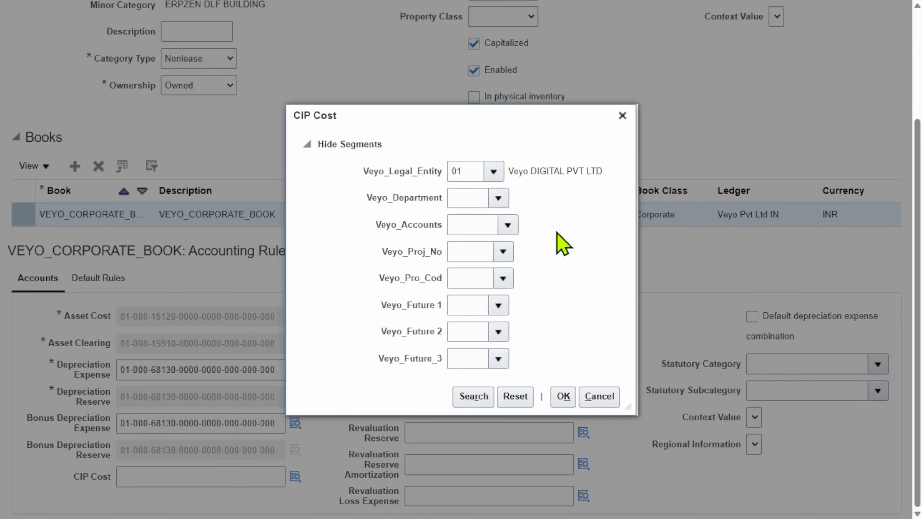
pyautogui.click(548, 222)
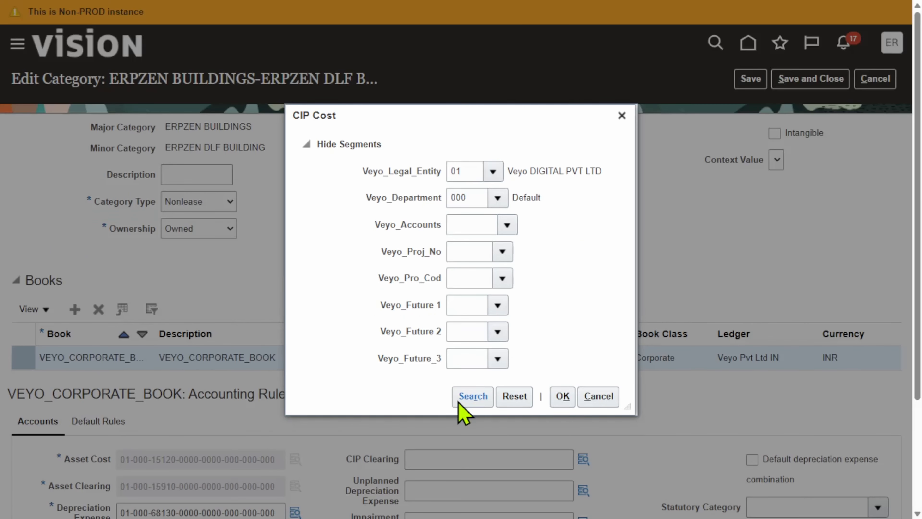
pyautogui.click(459, 400)
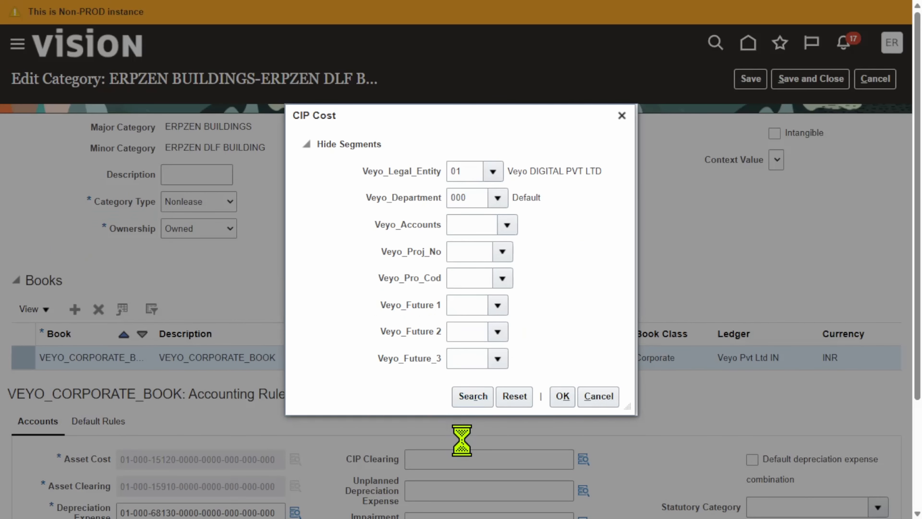
pyautogui.click(507, 224)
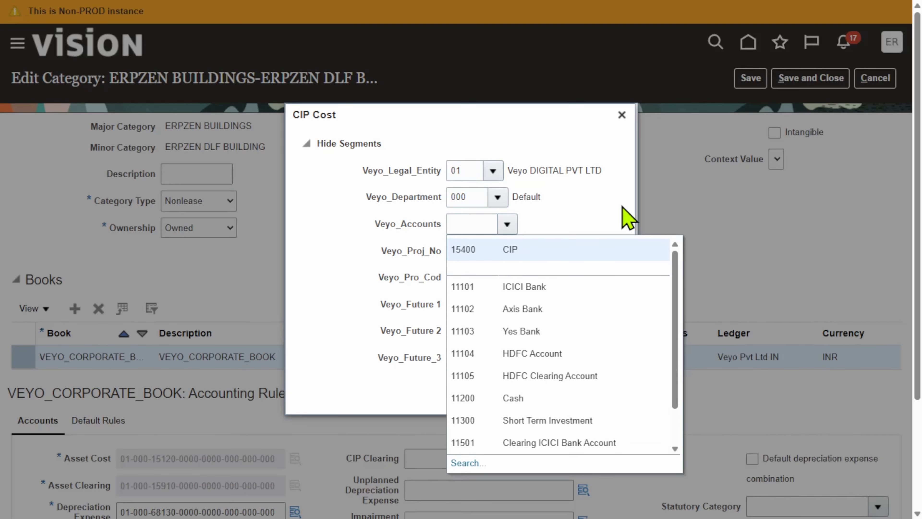
pyautogui.scroll(-4, 628, 216)
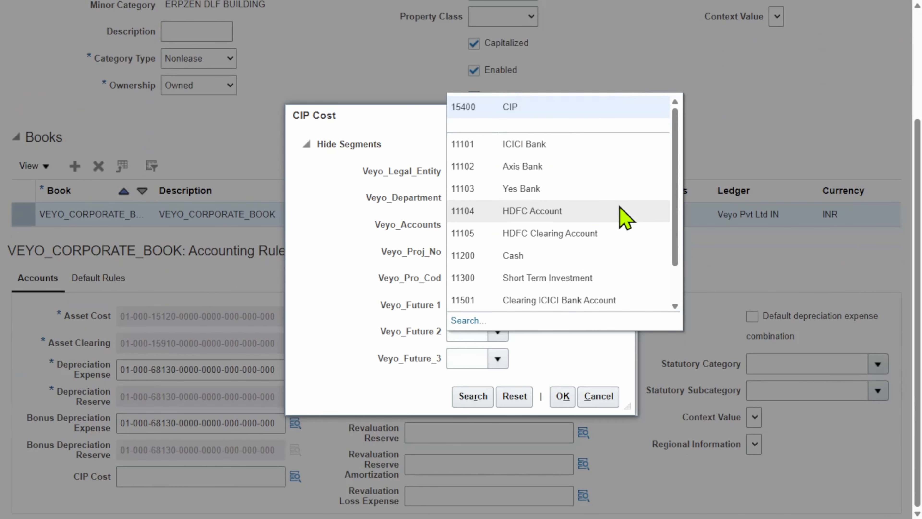
pyautogui.click(518, 107)
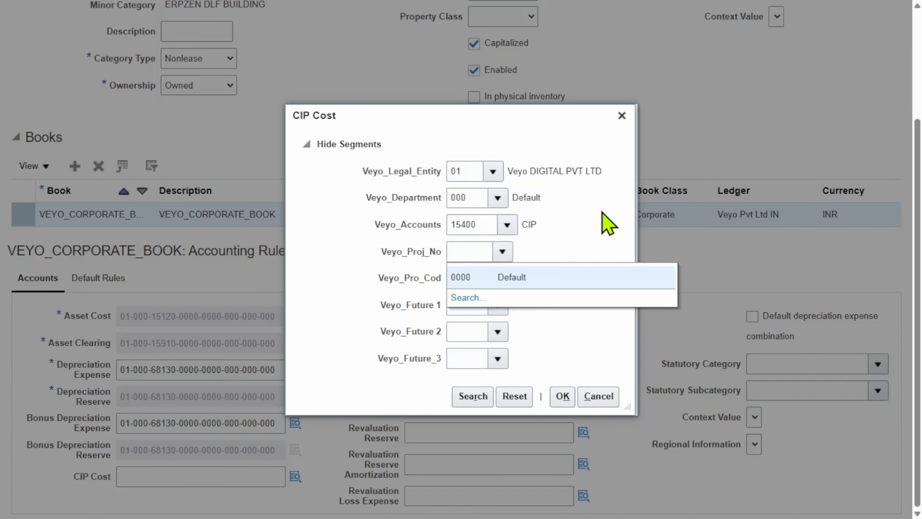
pyautogui.click(469, 402)
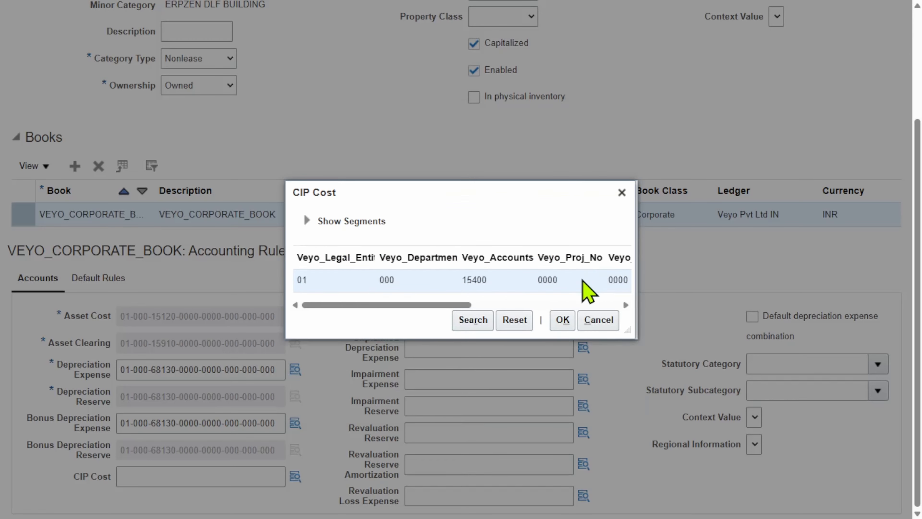
pyautogui.click(562, 320)
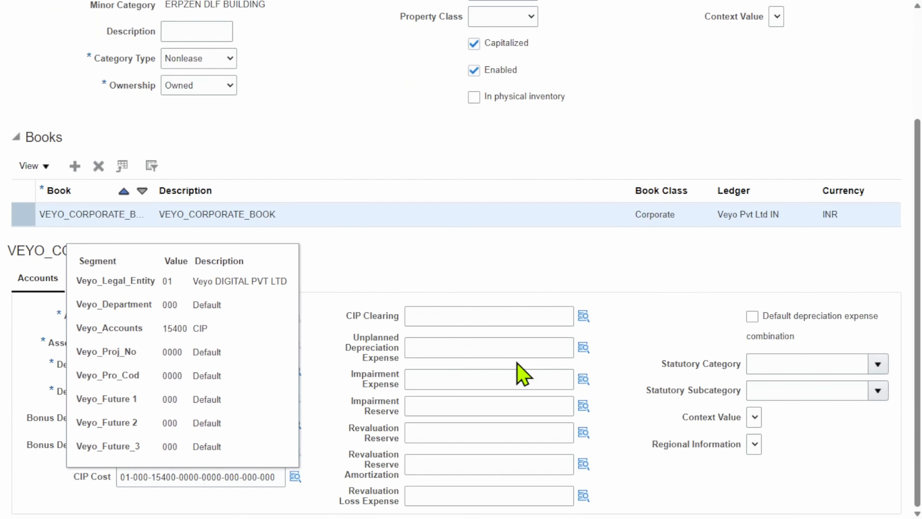
# For the CIP Clearing account, look up value 15930 CIP Clearing and select it as the Veyo_Accounts segment.
pyautogui.click(583, 315)
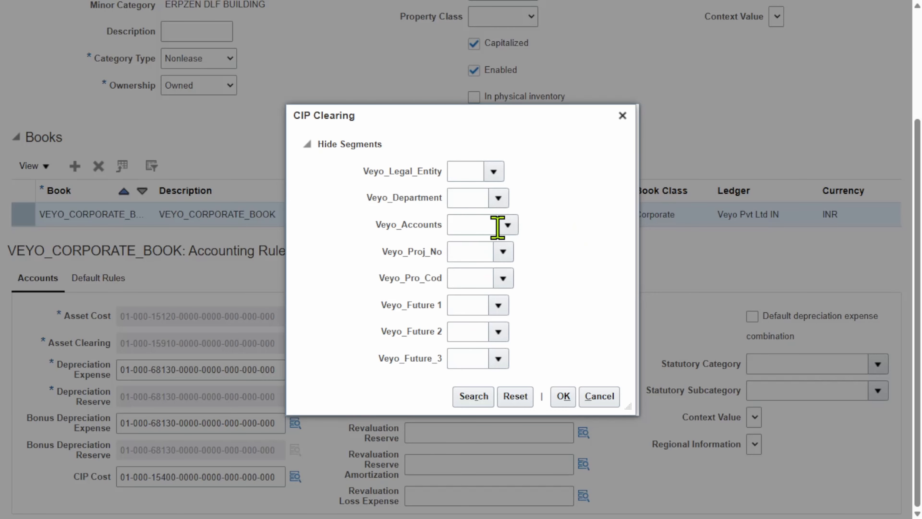
pyautogui.click(508, 225)
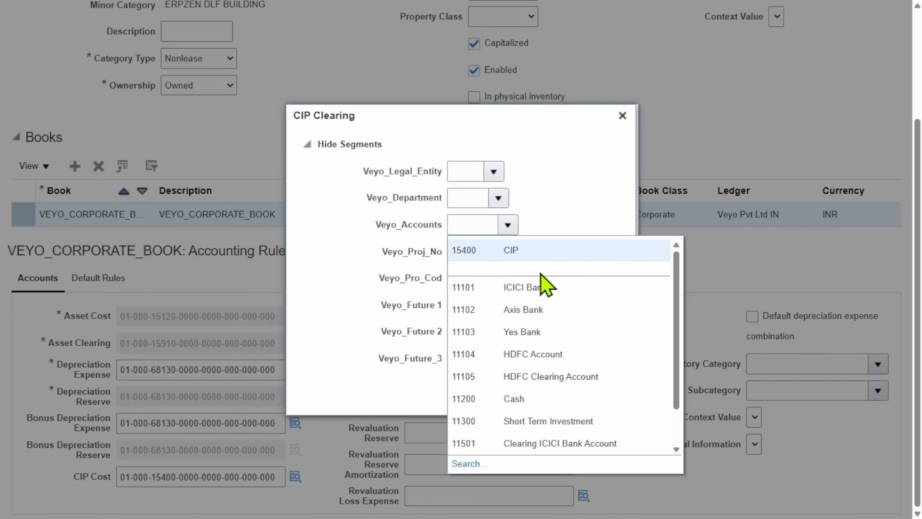
pyautogui.click(469, 463)
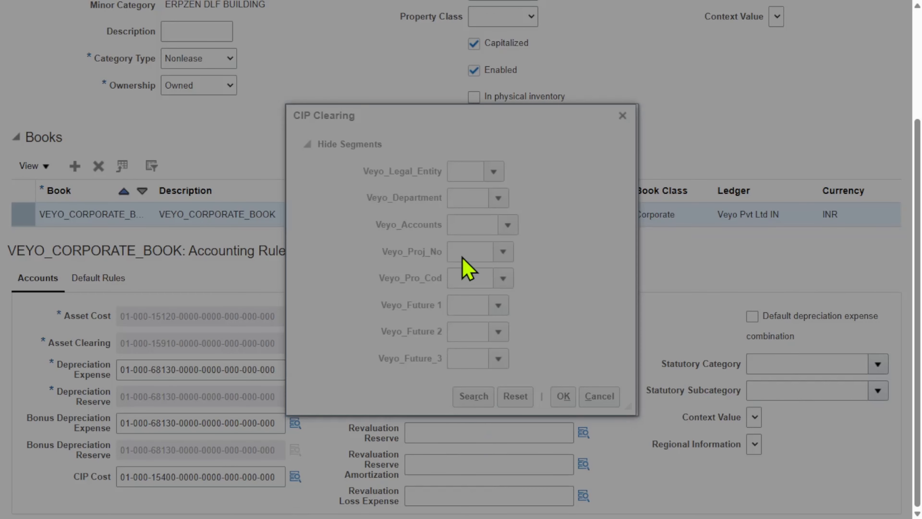
pyautogui.click(464, 225)
pyautogui.write('1')
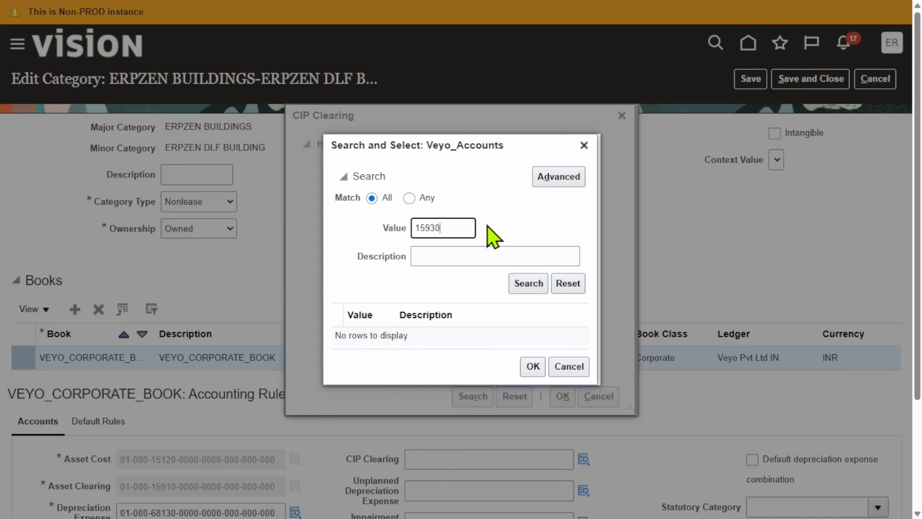
pyautogui.write('5930')
pyautogui.click(540, 284)
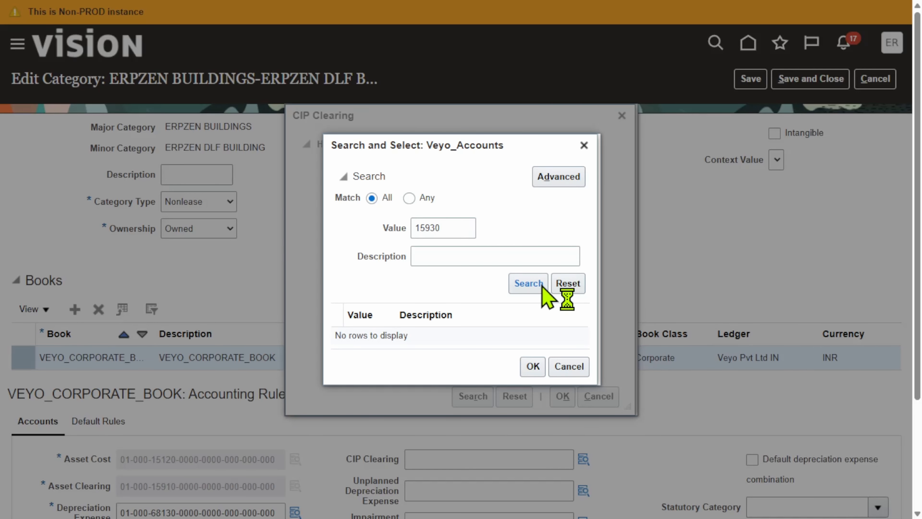
pyautogui.click(434, 336)
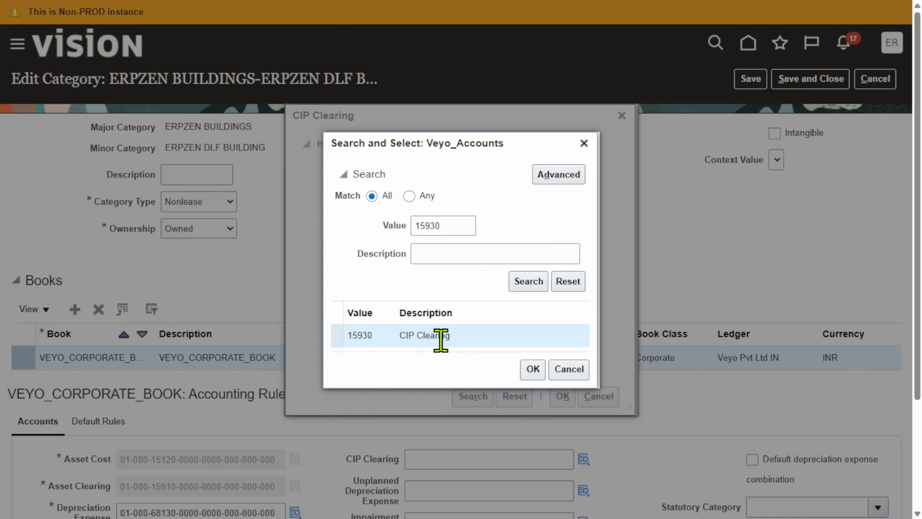
pyautogui.click(533, 369)
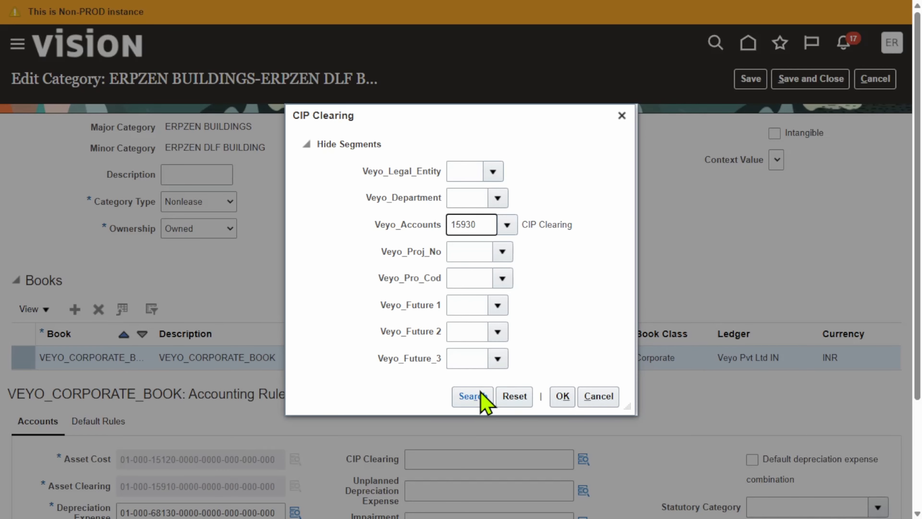
pyautogui.click(480, 393)
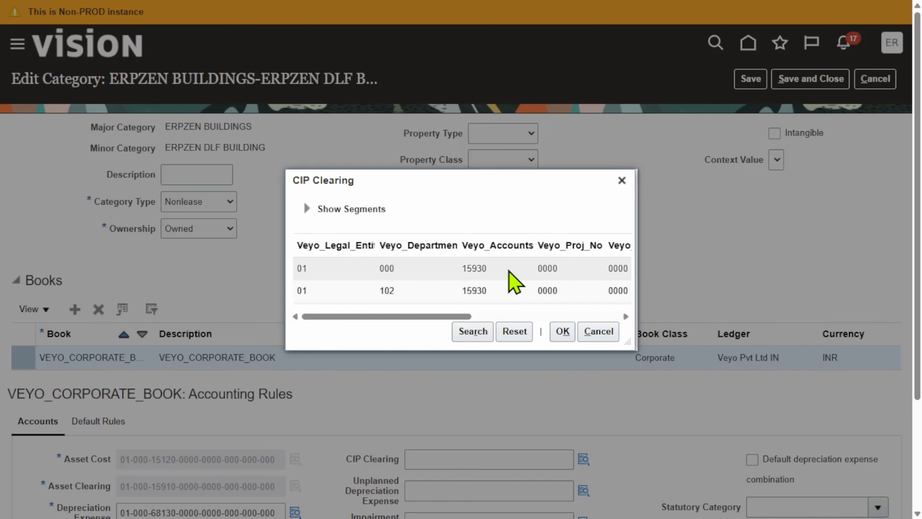
pyautogui.click(508, 271)
pyautogui.click(564, 332)
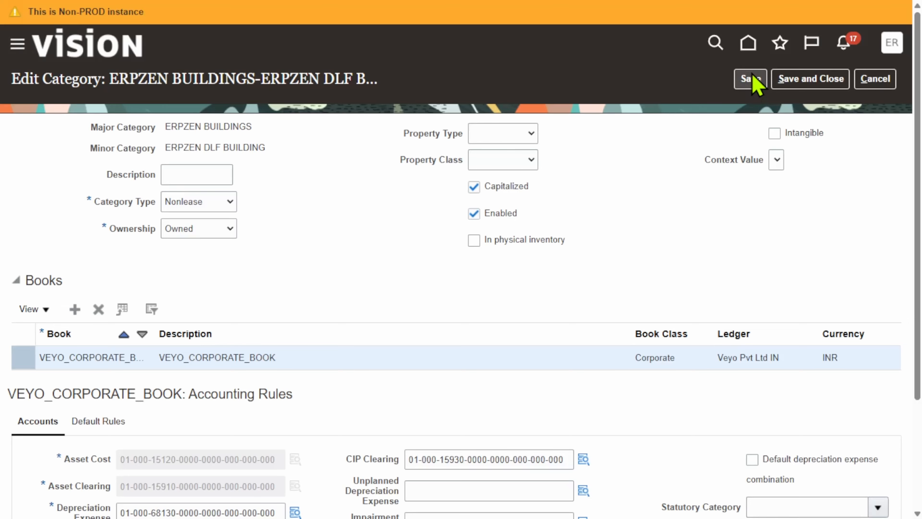
# Save and close the ERPZEN BUILDINGS category, and finish the Manage Asset Category task.
pyautogui.click(754, 80)
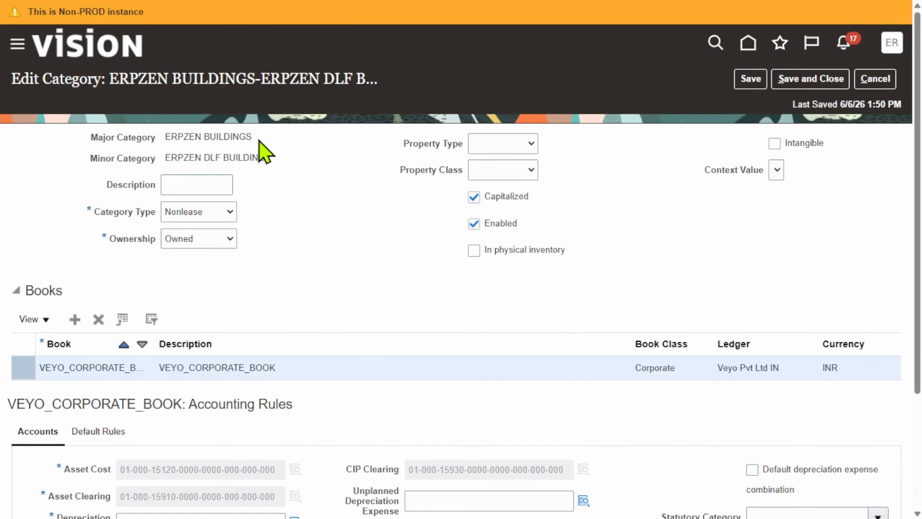
pyautogui.moveTo(259, 141); pyautogui.dragTo(166, 137)
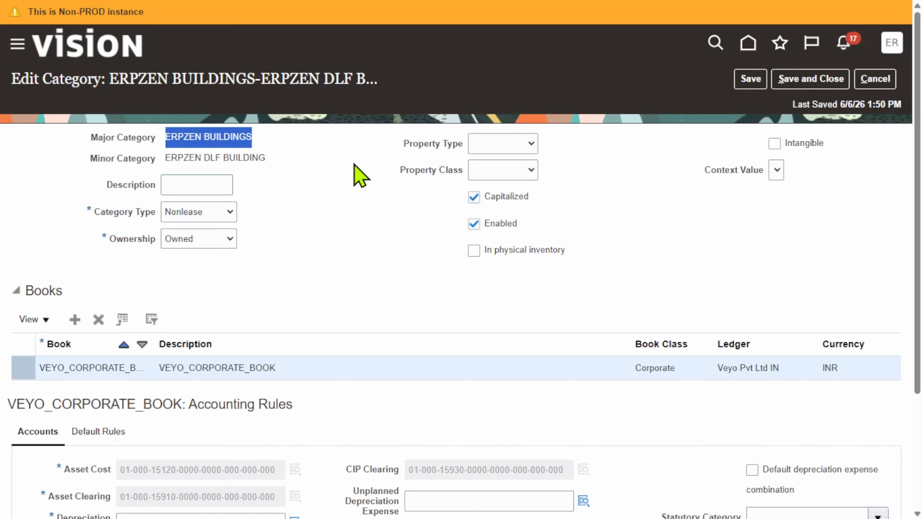
pyautogui.click(797, 83)
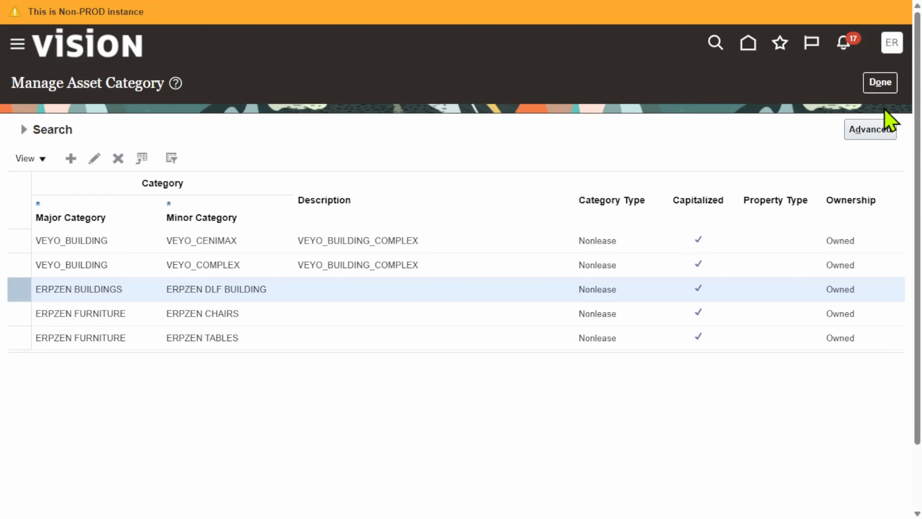
pyautogui.click(877, 86)
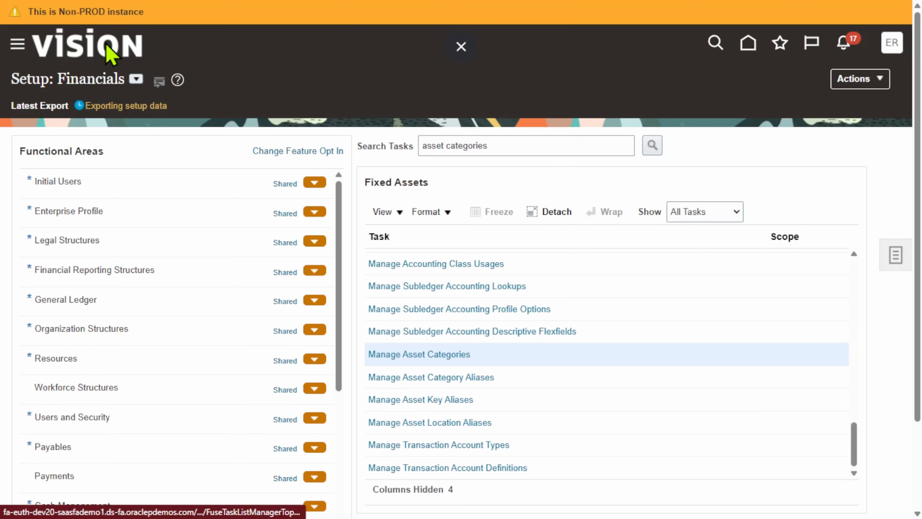
# Go from the home page to the Assets work area under Fixed Assets.
pyautogui.click(28, 58)
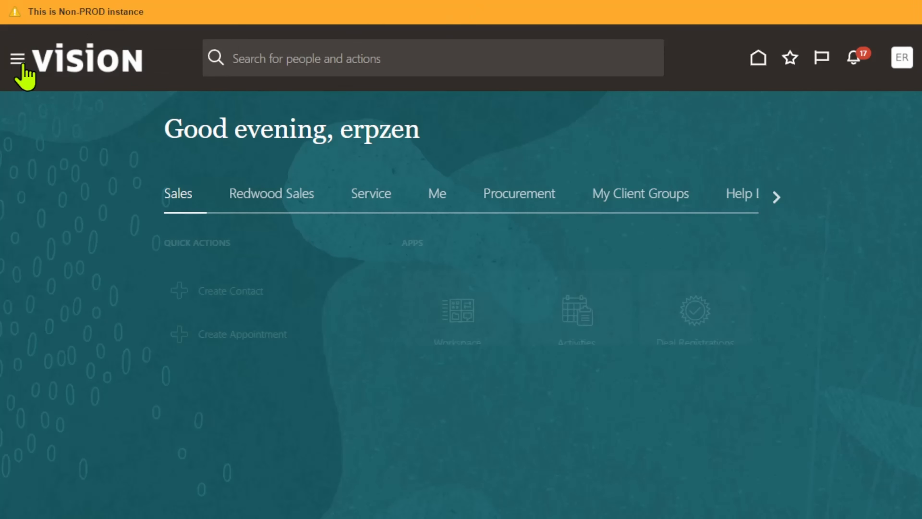
pyautogui.click(16, 58)
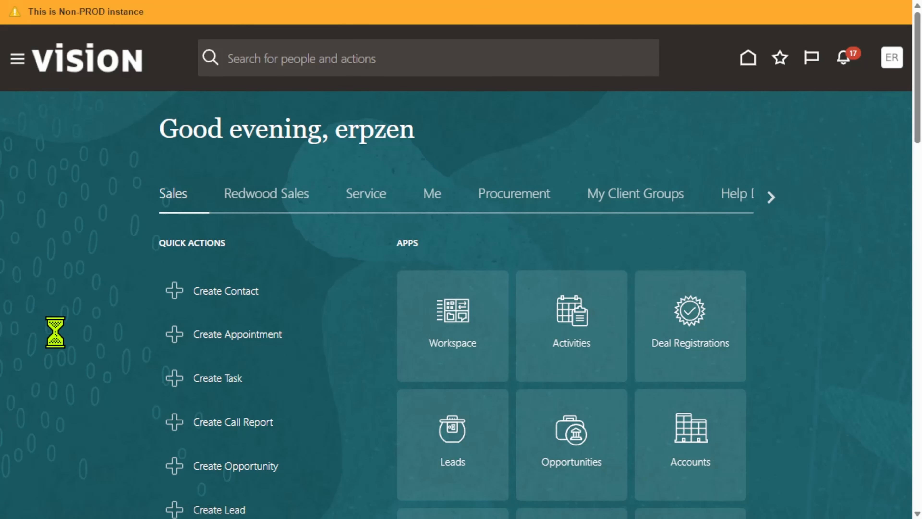
pyautogui.scroll(-5, 125, 327)
pyautogui.scroll(-3, 133, 330)
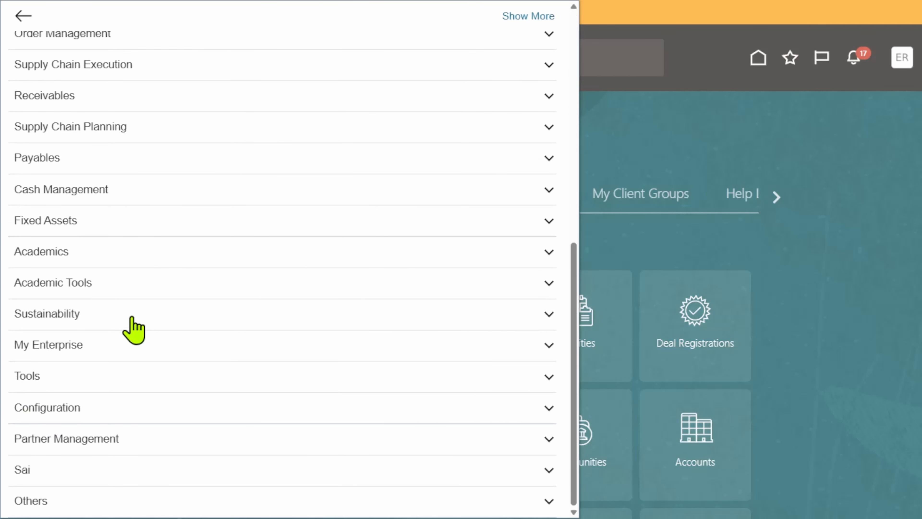
pyautogui.click(73, 218)
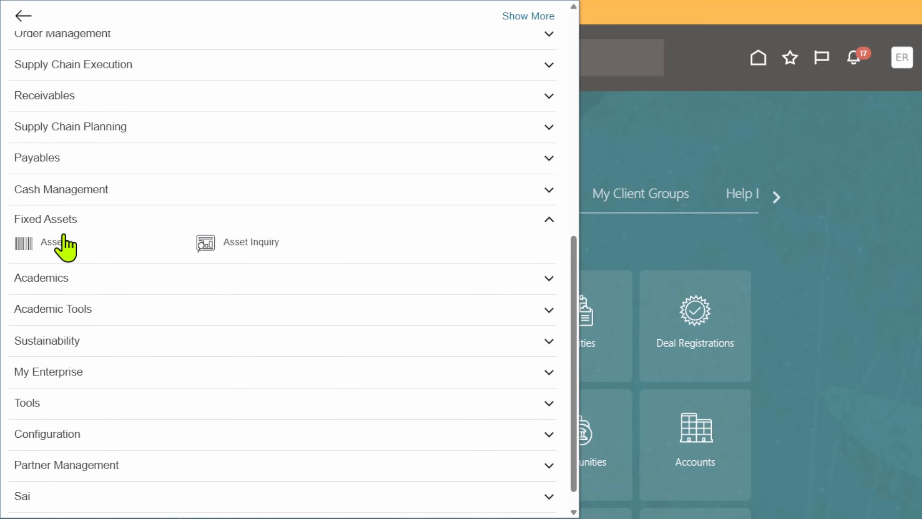
pyautogui.click(20, 242)
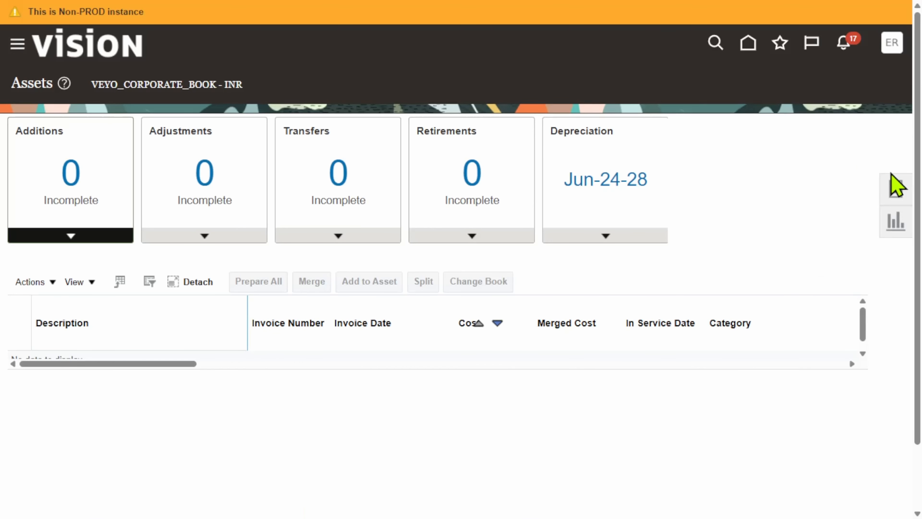
# Start adding an asset in VEYO_CORPORATE_BOOK and set its asset type to CIP.
pyautogui.click(897, 190)
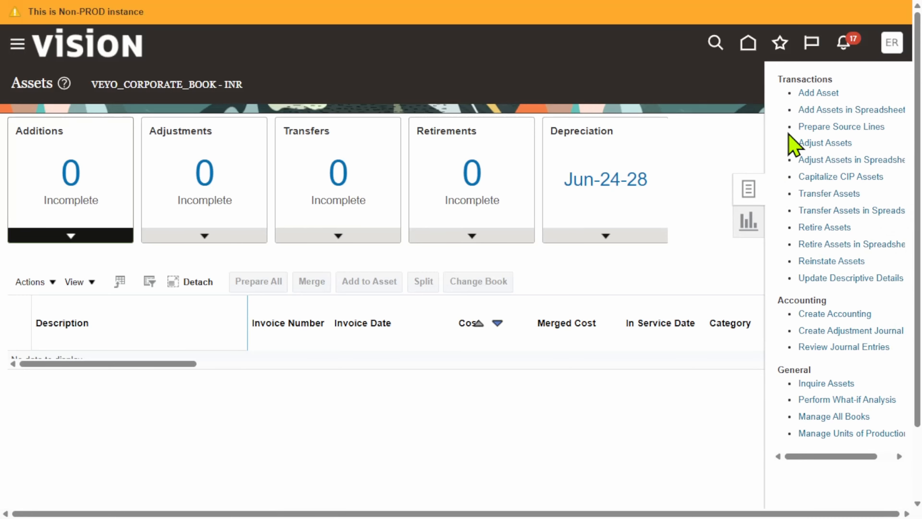
pyautogui.click(818, 95)
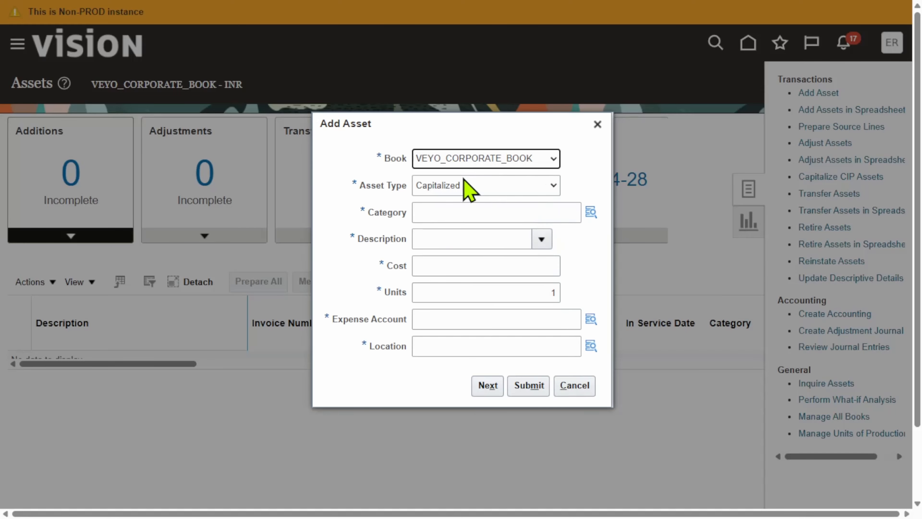
pyautogui.click(491, 183)
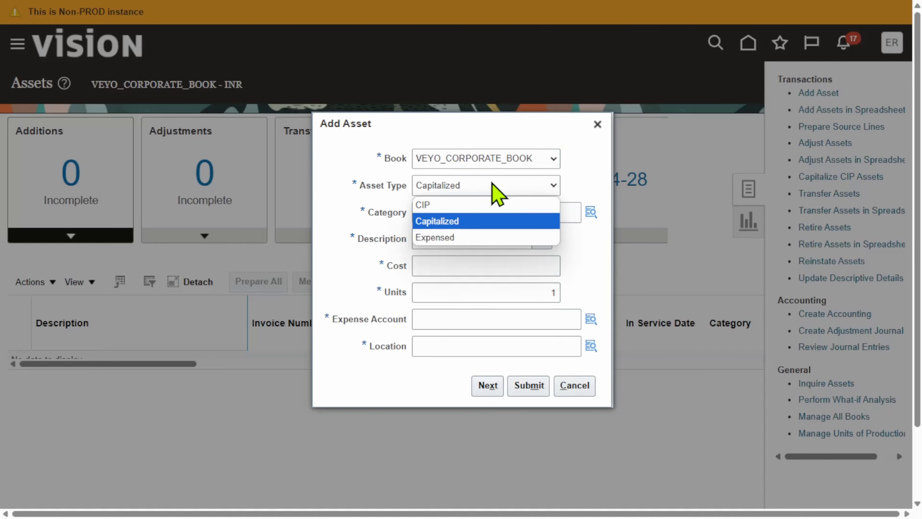
pyautogui.click(471, 205)
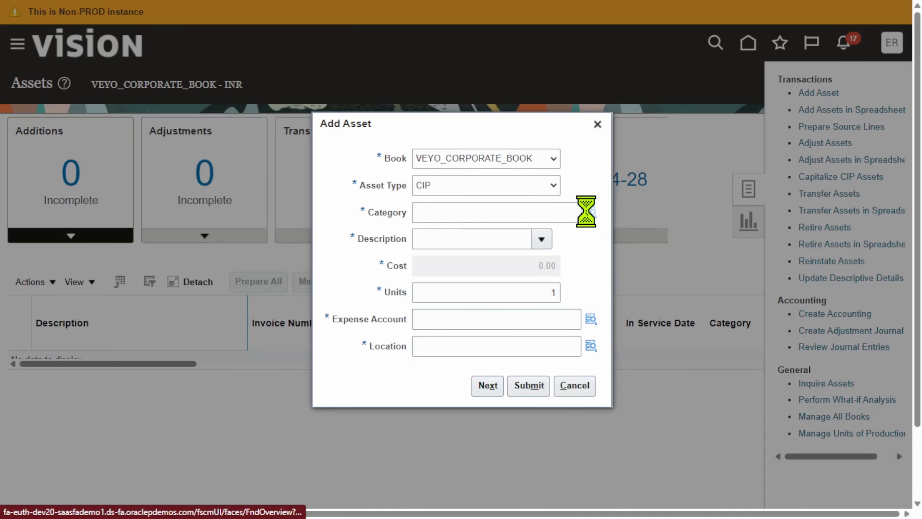
# Set the new asset's category to major ERPZEN BUILDINGS and minor ERPZEN DLF BUILDING, and enter the description "CIP Asset".
pyautogui.click(586, 210)
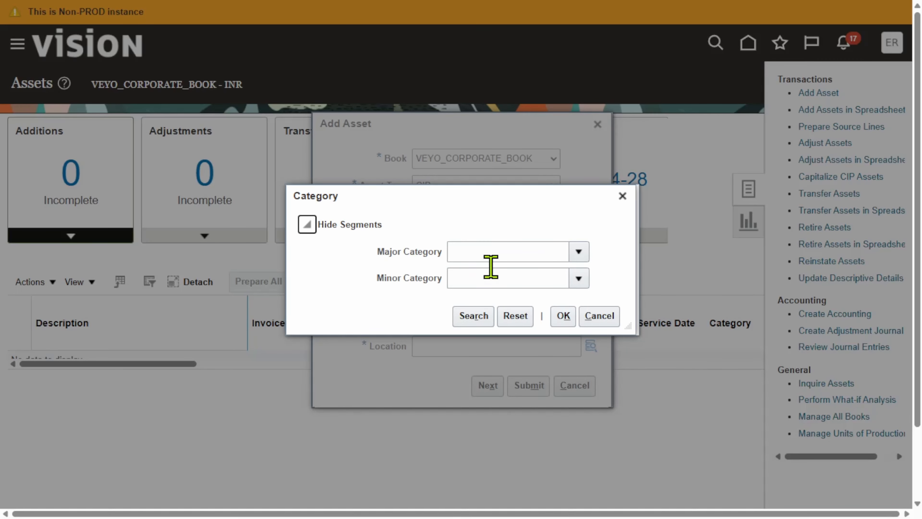
pyautogui.click(578, 252)
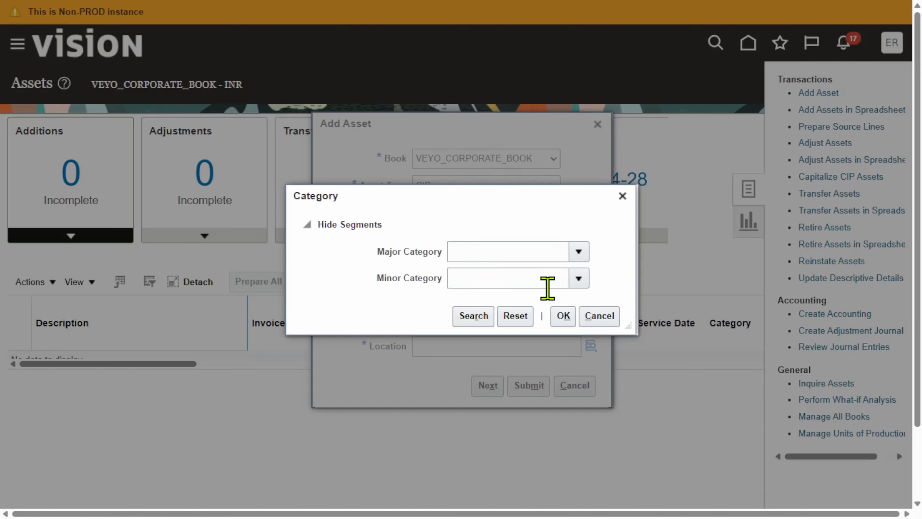
pyautogui.click(504, 477)
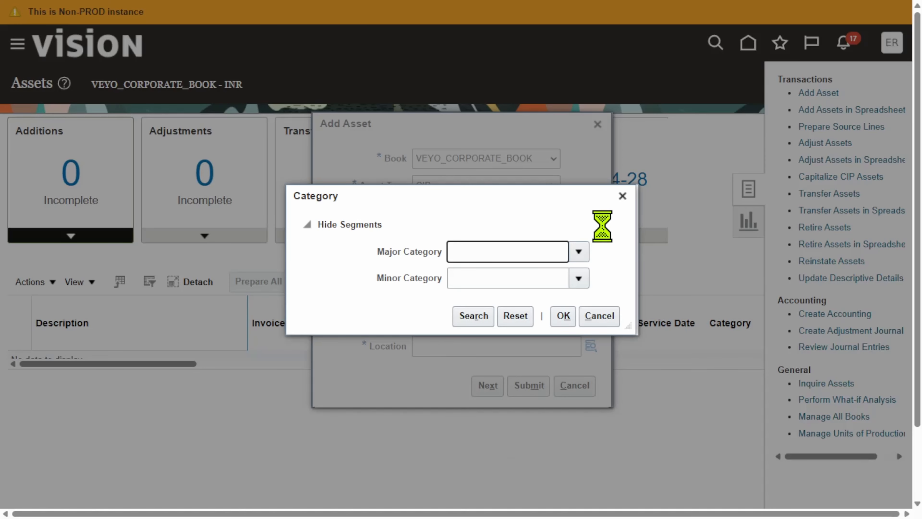
pyautogui.click(572, 278)
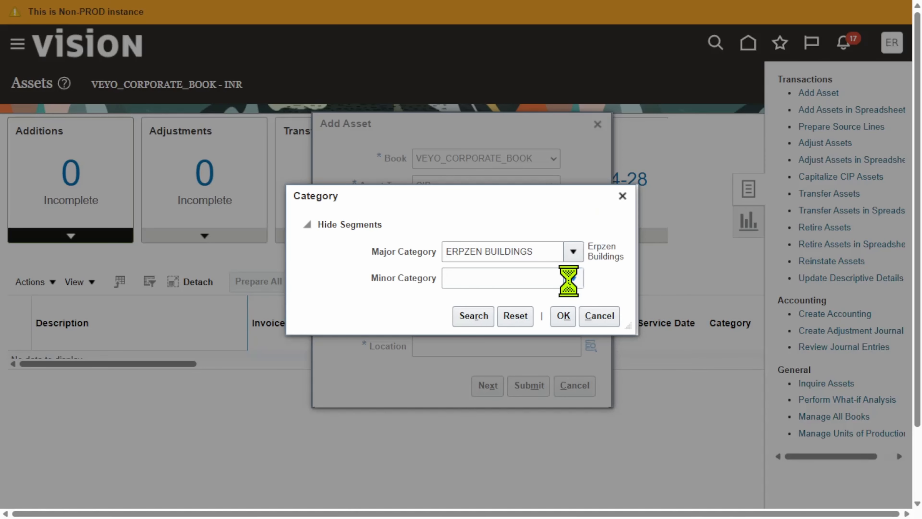
pyautogui.click(572, 303)
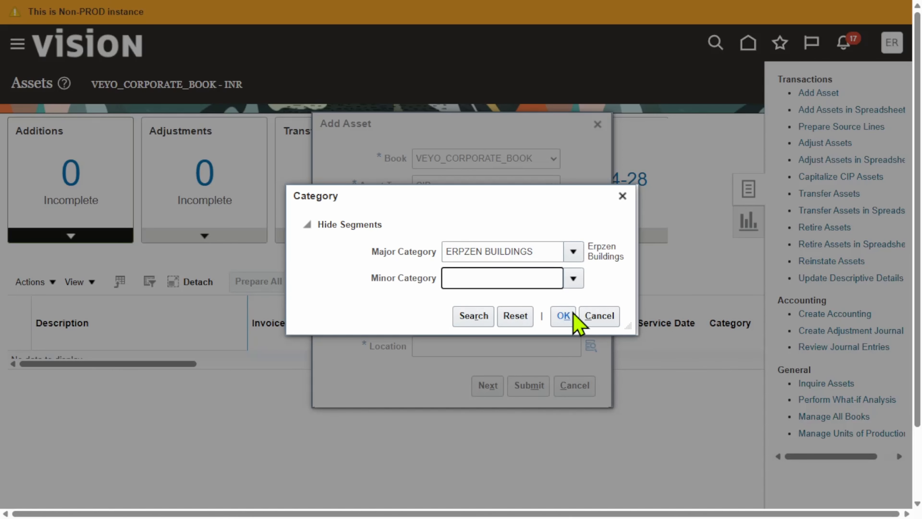
pyautogui.click(563, 321)
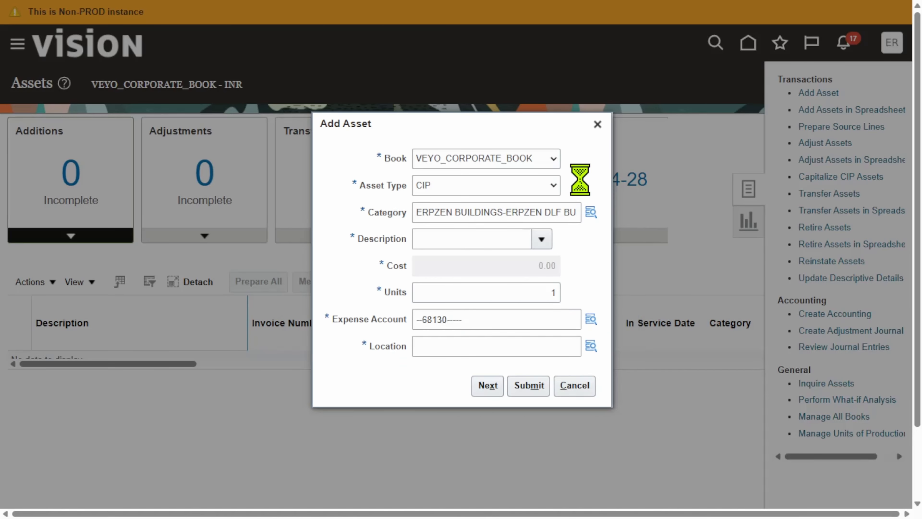
pyautogui.click(477, 242)
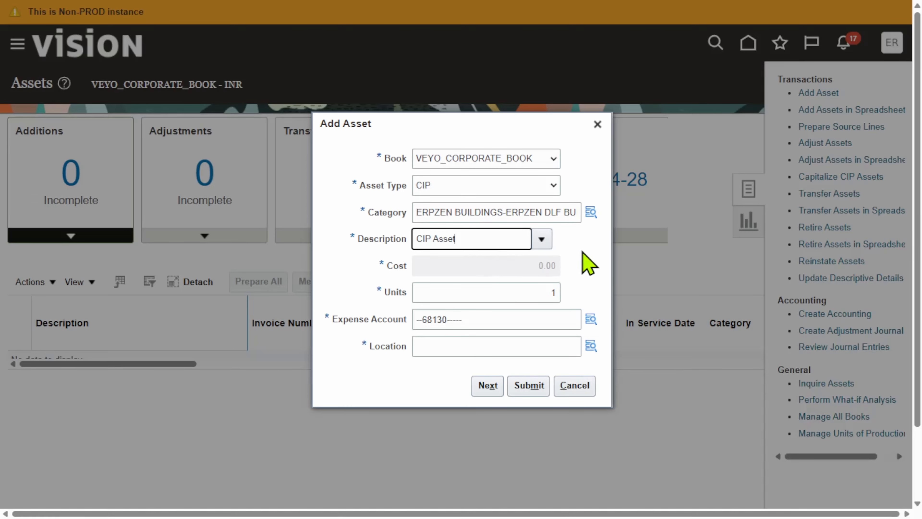
pyautogui.click(584, 260)
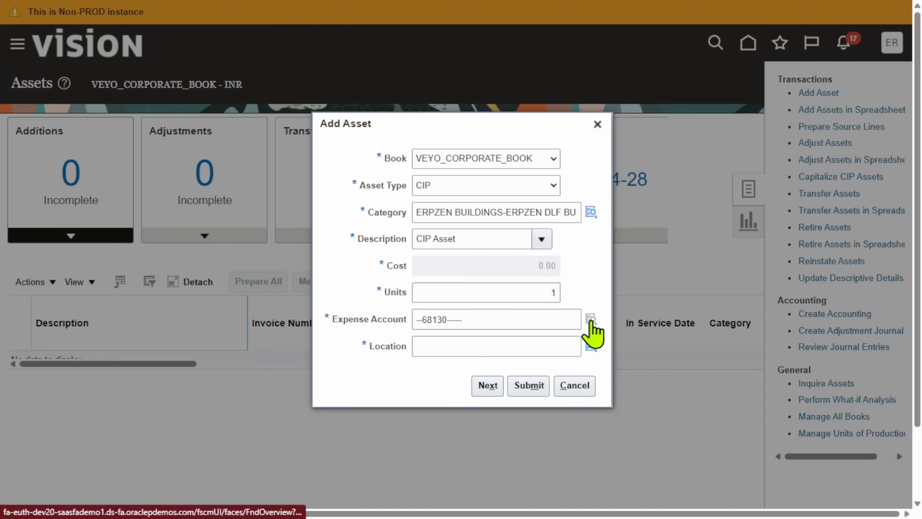
# For the expense account, set legal entity 01, department 000, project number 0000 and Veyo_Pro_Cod 0000, leaving account 68130.
pyautogui.click(591, 319)
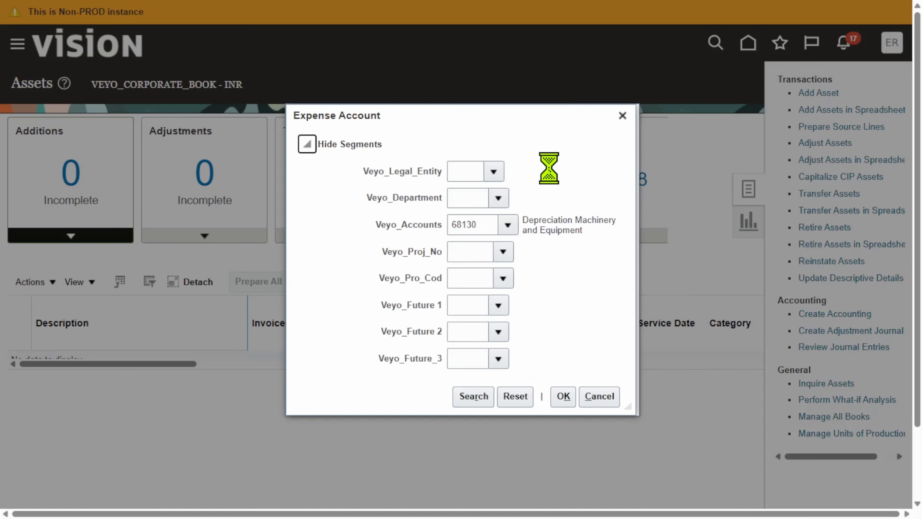
pyautogui.click(494, 171)
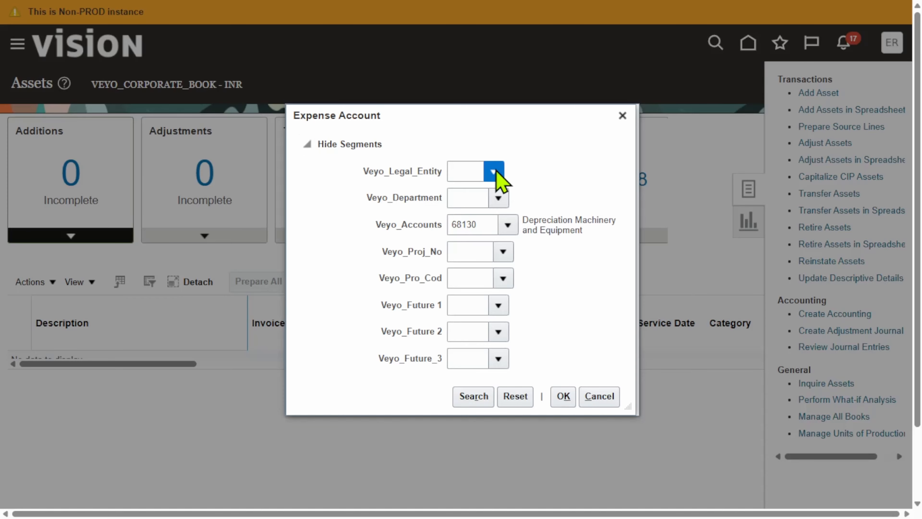
pyautogui.click(567, 201)
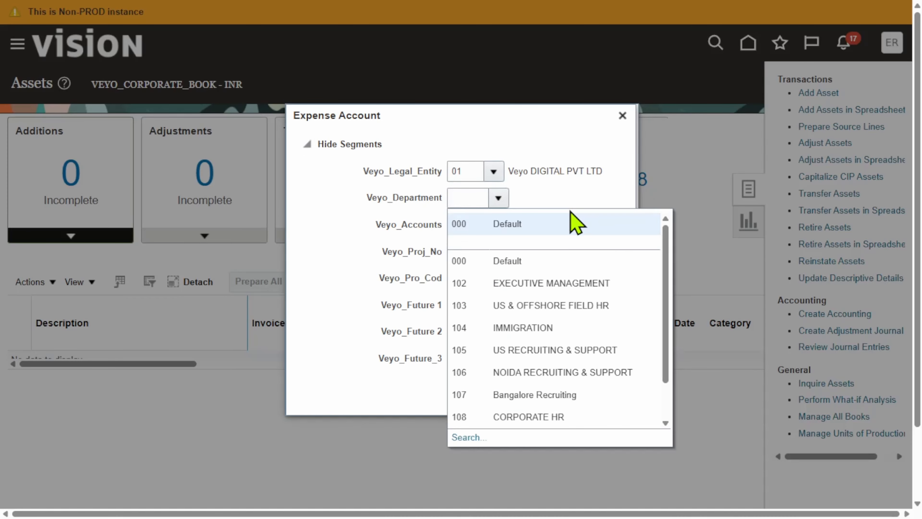
pyautogui.click(575, 219)
pyautogui.click(503, 251)
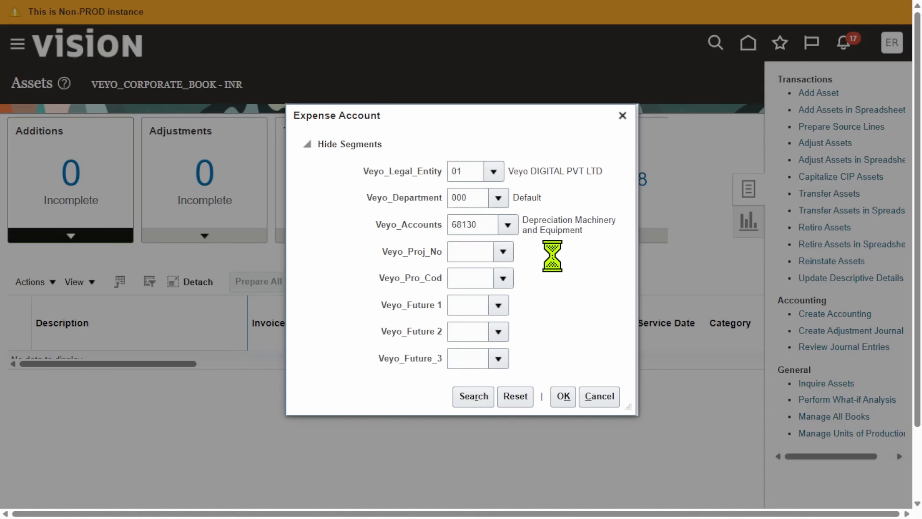
pyautogui.click(547, 276)
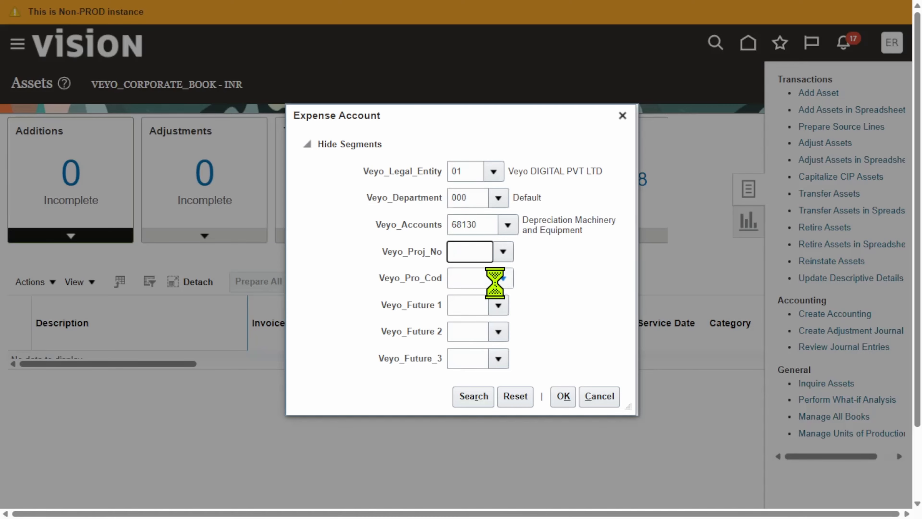
pyautogui.click(506, 280)
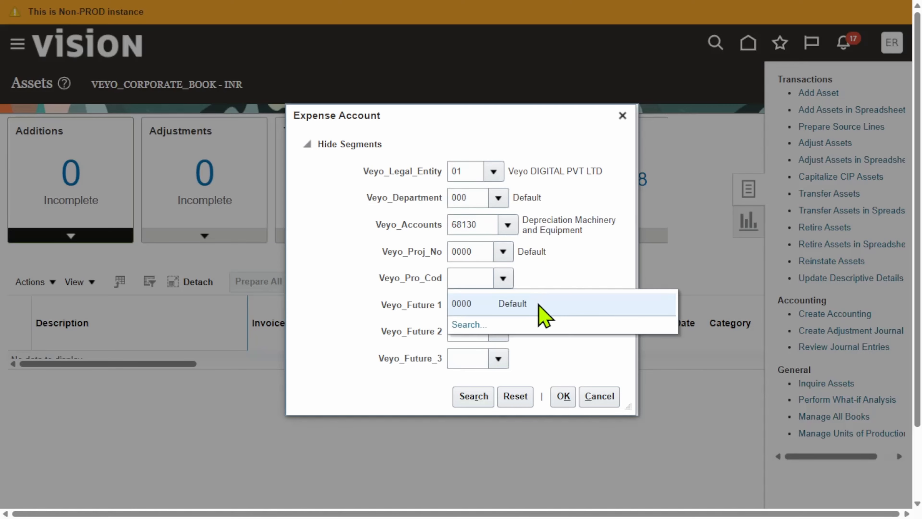
pyautogui.click(543, 303)
pyautogui.click(499, 305)
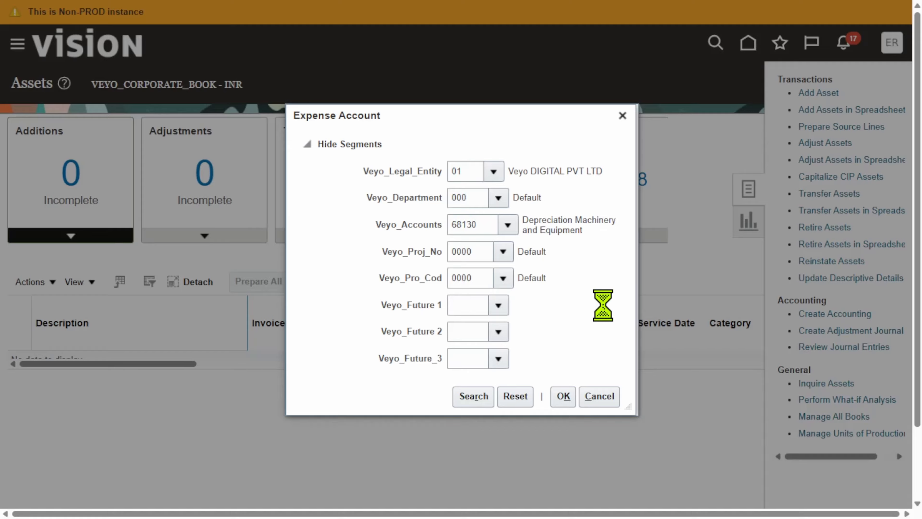
pyautogui.click(533, 329)
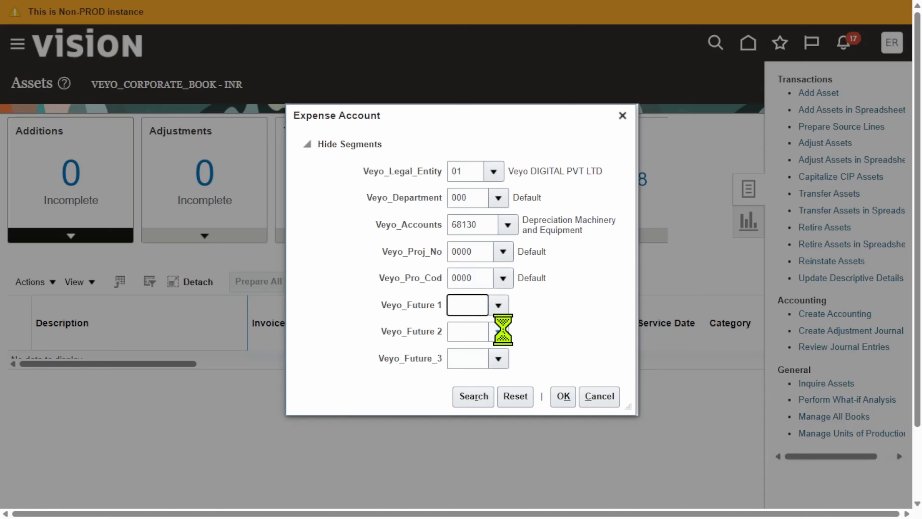
pyautogui.click(498, 331)
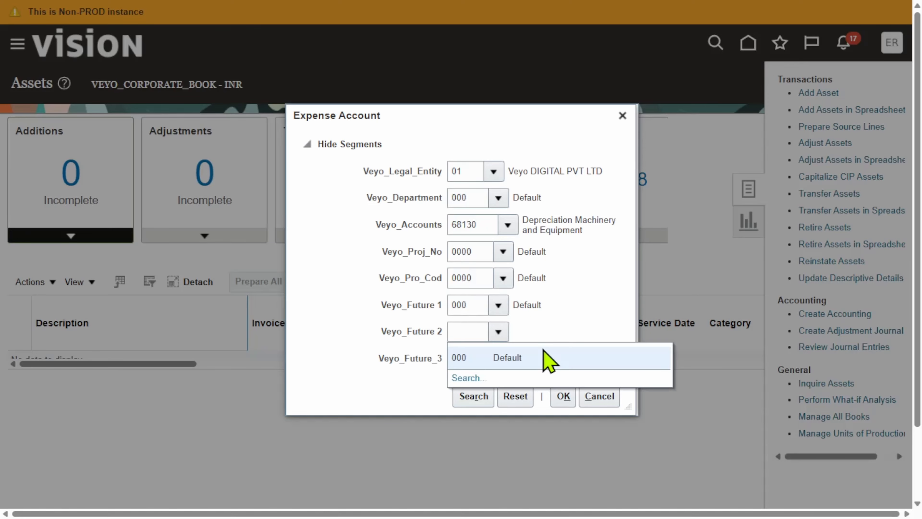
pyautogui.click(543, 358)
pyautogui.click(501, 354)
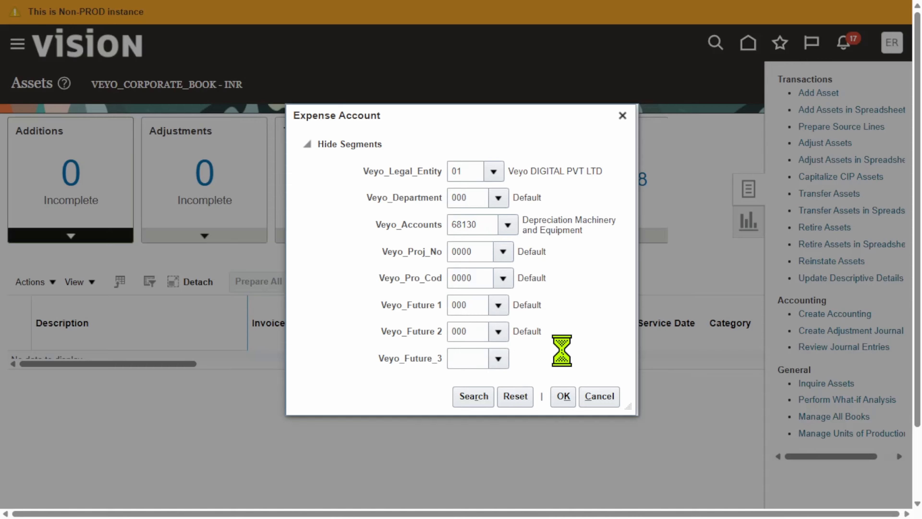
pyautogui.click(540, 383)
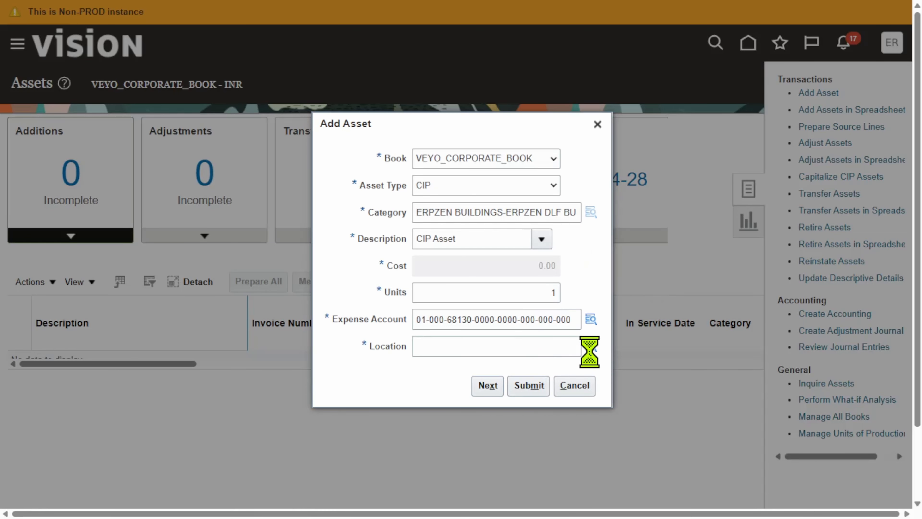
# Search the asset locations and assign USA, CALIFORNIA, ATLANTA, OFFICE as the new asset's location.
pyautogui.click(564, 320)
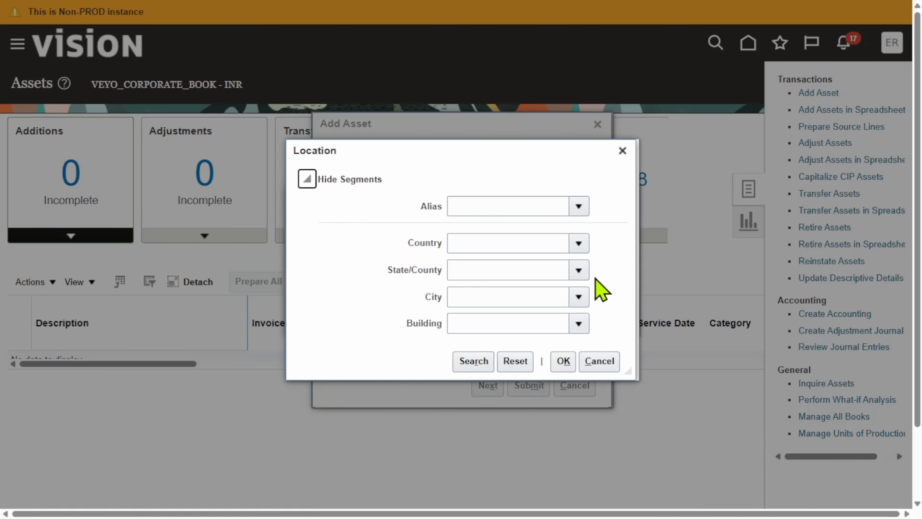
pyautogui.click(475, 361)
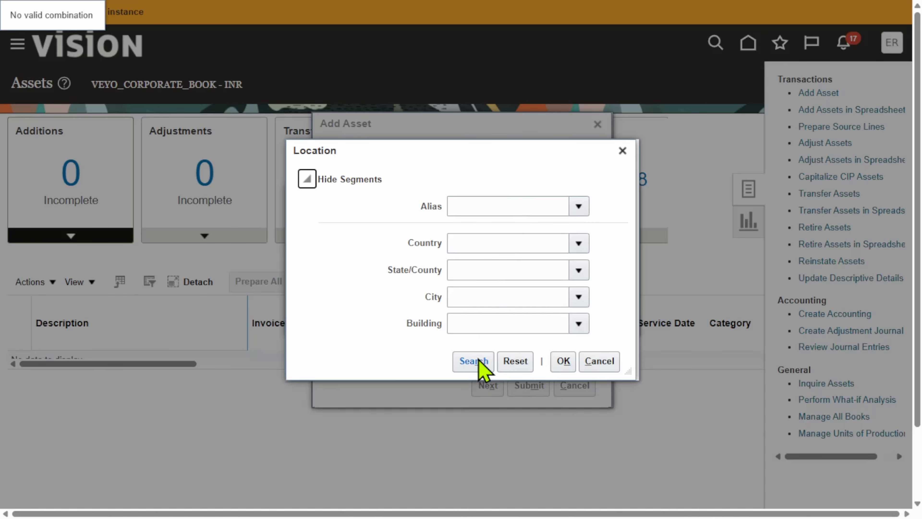
pyautogui.click(476, 361)
pyautogui.click(557, 141)
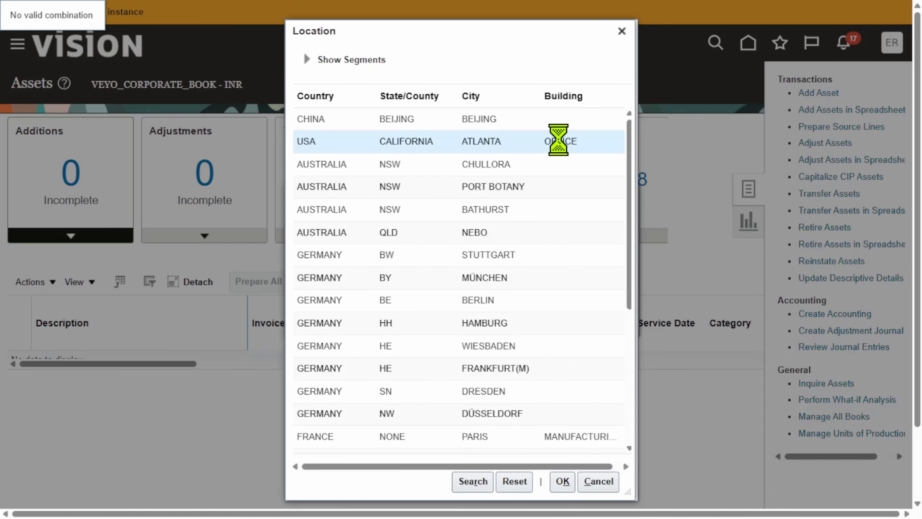
pyautogui.click(563, 483)
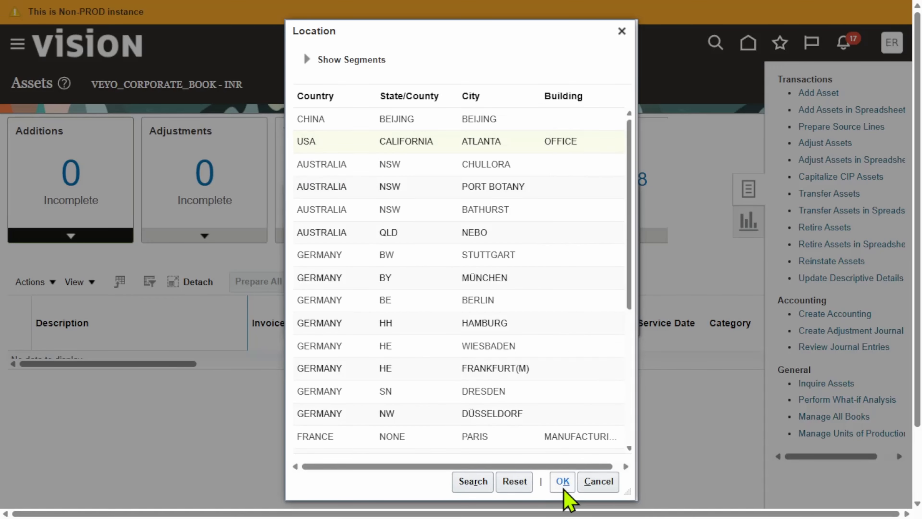
pyautogui.click(562, 481)
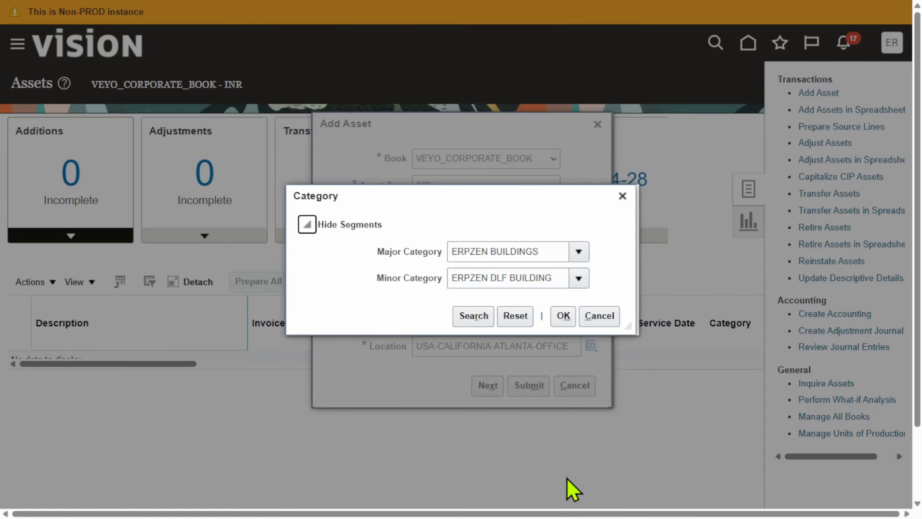
# Close the category segment selection, keeping ERPZEN BUILDINGS and ERPZEN DLF BUILDING, and continue to the asset's detailed entry page.
pyautogui.click(563, 316)
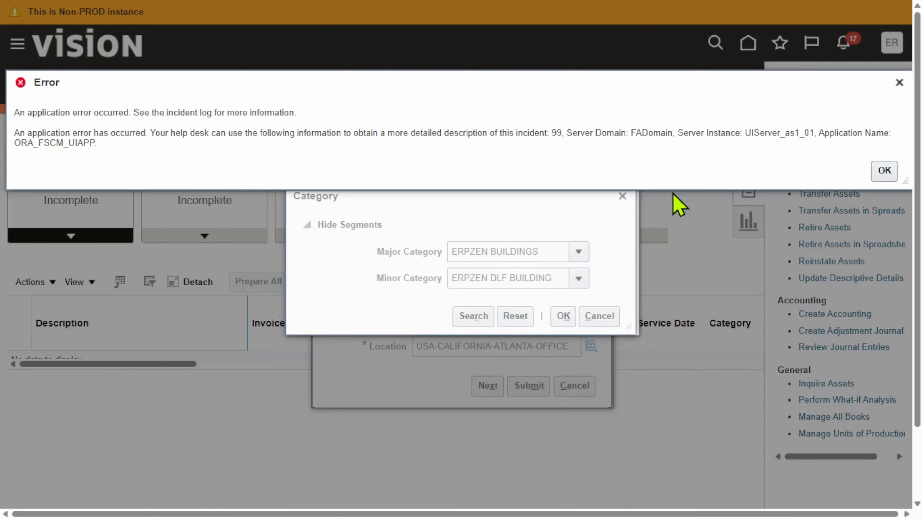
pyautogui.click(885, 170)
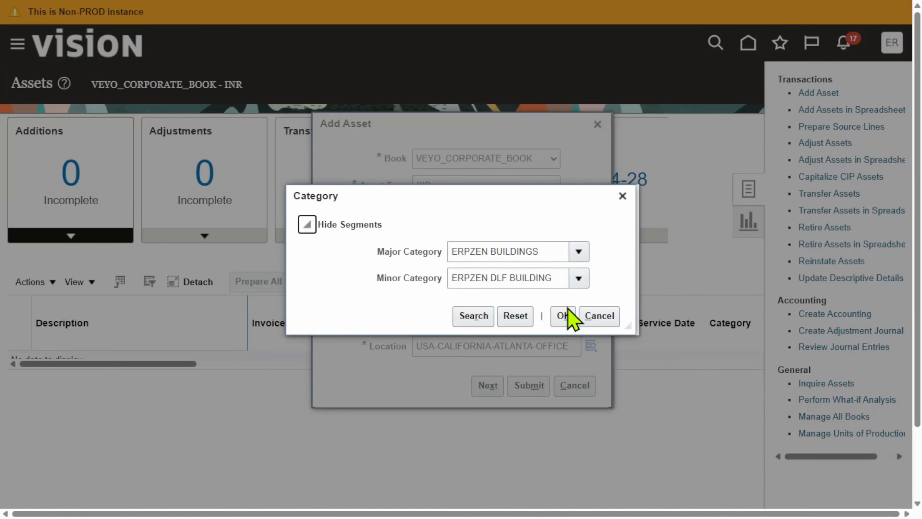
pyautogui.click(623, 196)
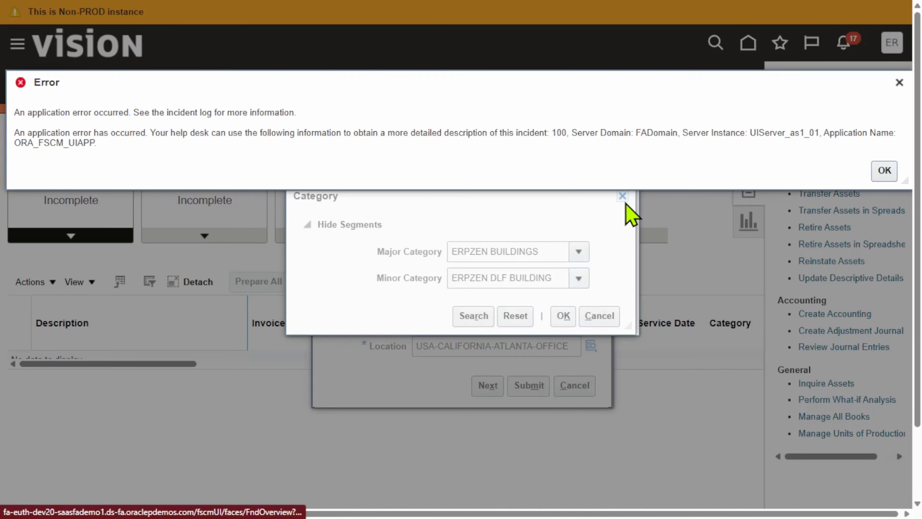
pyautogui.click(884, 171)
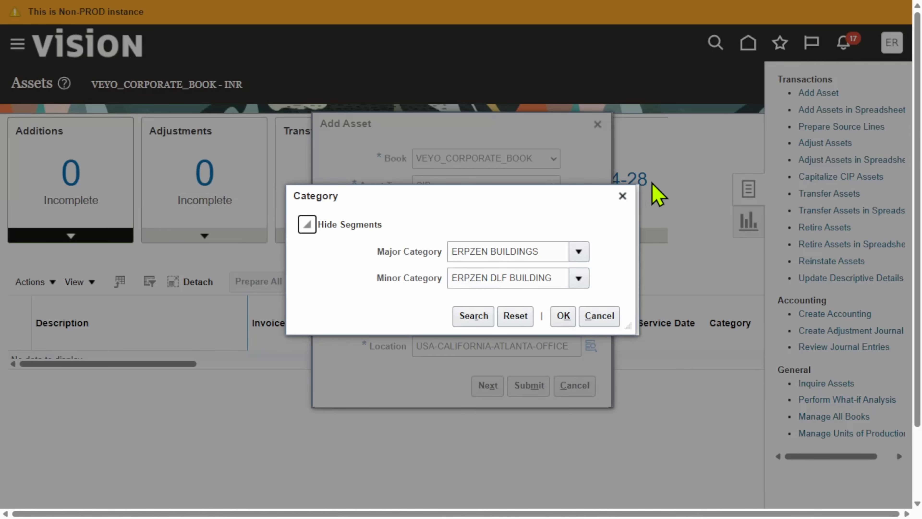
pyautogui.click(622, 196)
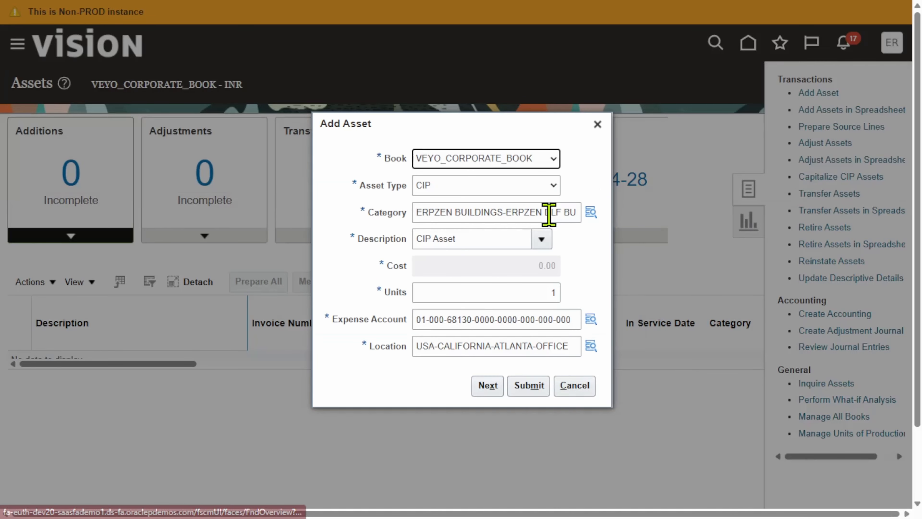
pyautogui.click(476, 387)
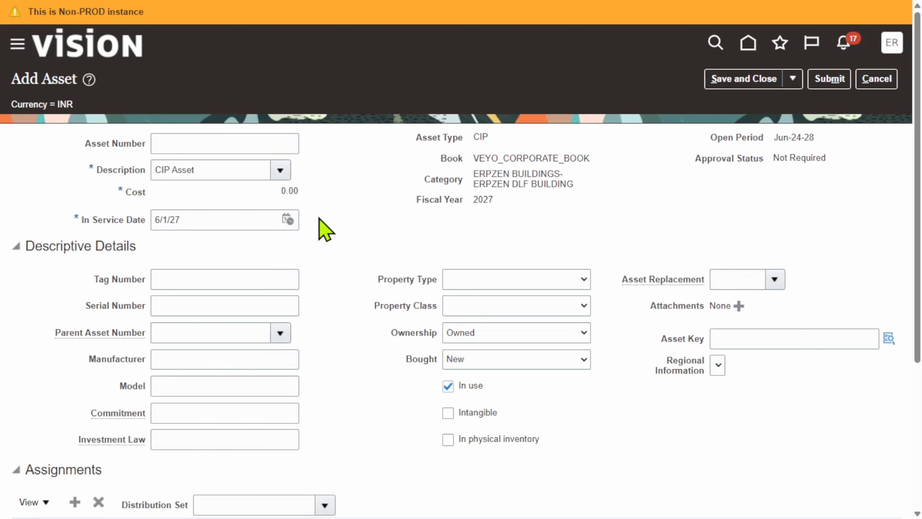
# Set the CIP asset's asset key to COMPRESSOR STATION in its descriptive details.
pyautogui.scroll(-2, 695, 296)
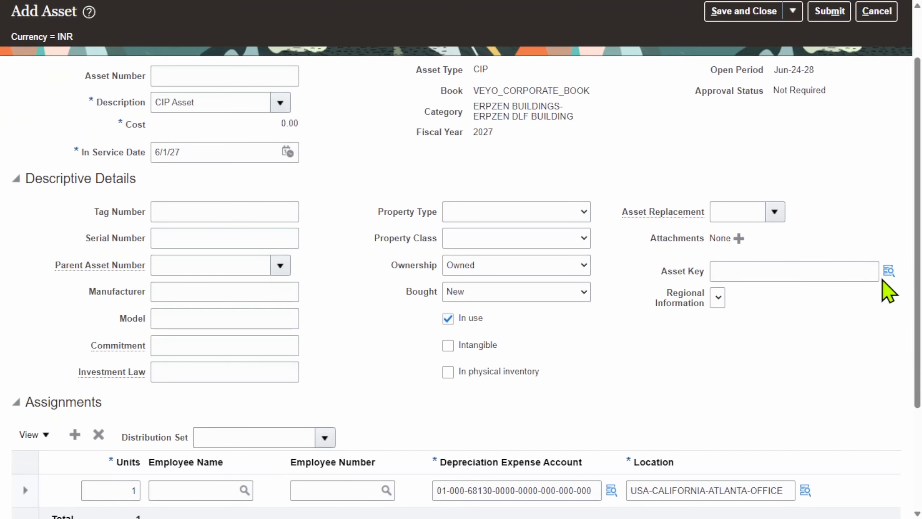
pyautogui.click(888, 271)
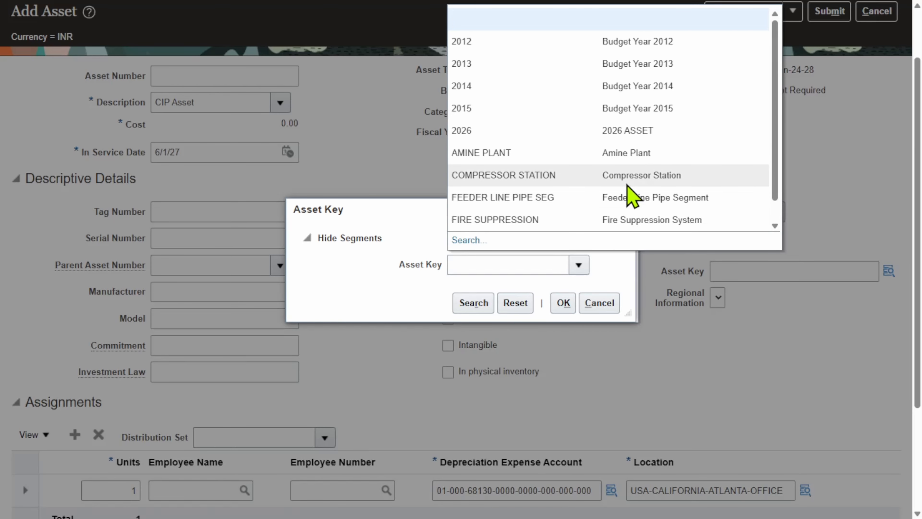
pyautogui.click(625, 176)
pyautogui.click(563, 304)
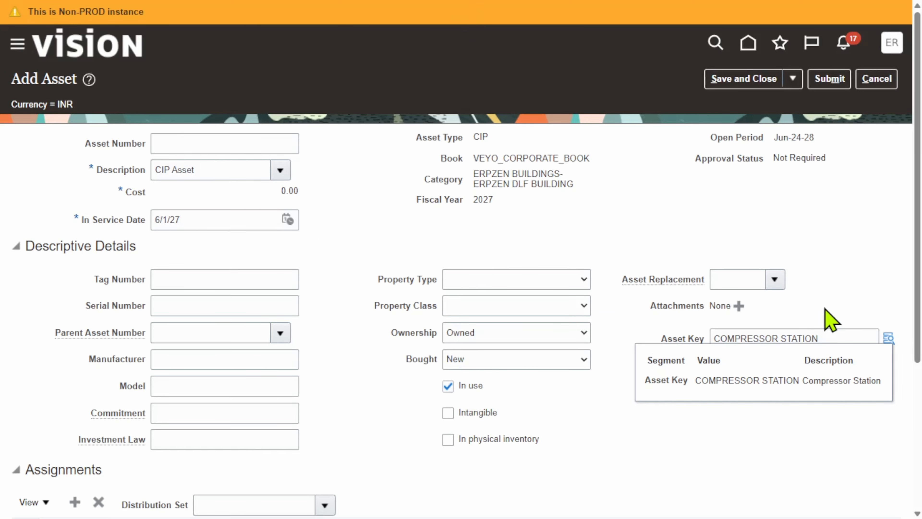
# Add a source line with a line amount of 5,000,000.00 in the asset's financial details.
pyautogui.scroll(-5, 538, 251)
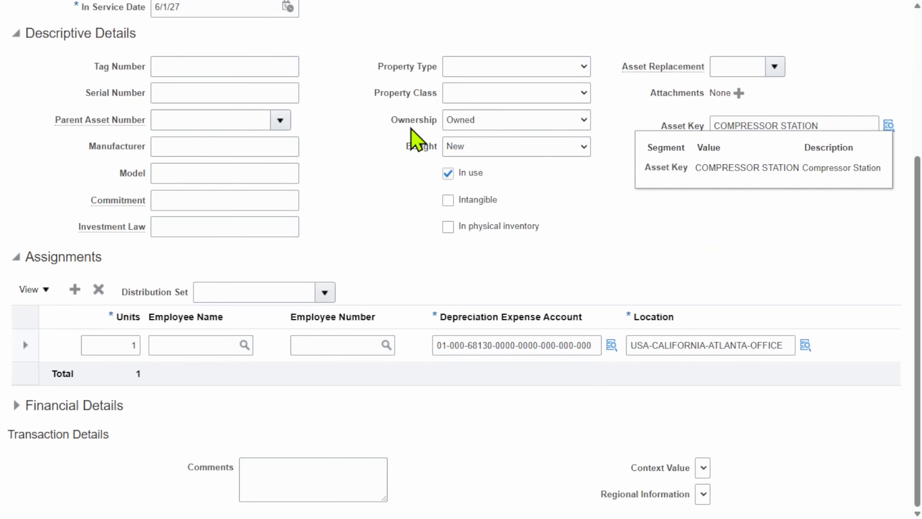
pyautogui.click(23, 410)
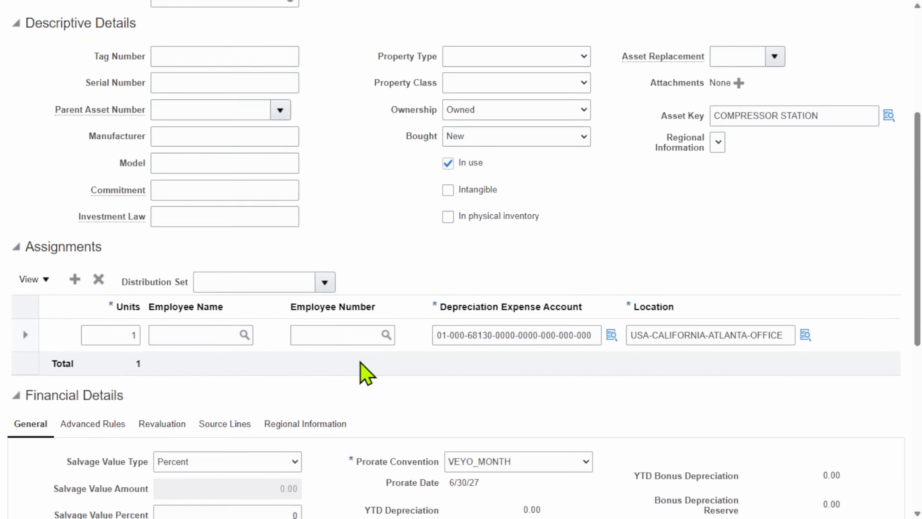
pyautogui.scroll(-6, 363, 372)
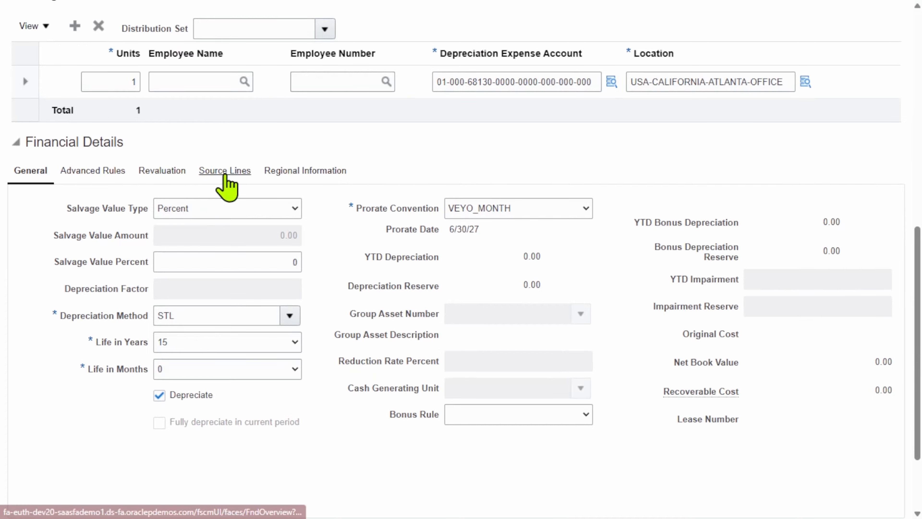
pyautogui.click(223, 172)
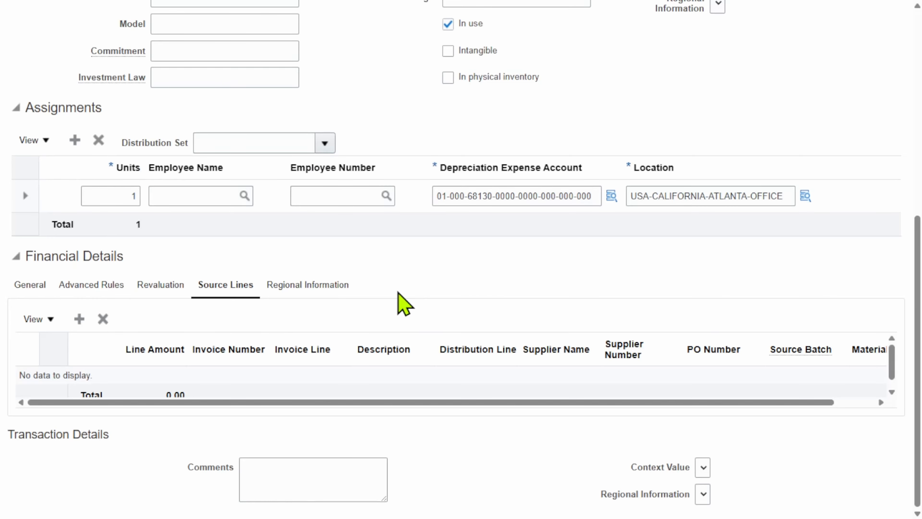
pyautogui.scroll(-1, 142, 333)
pyautogui.click(80, 318)
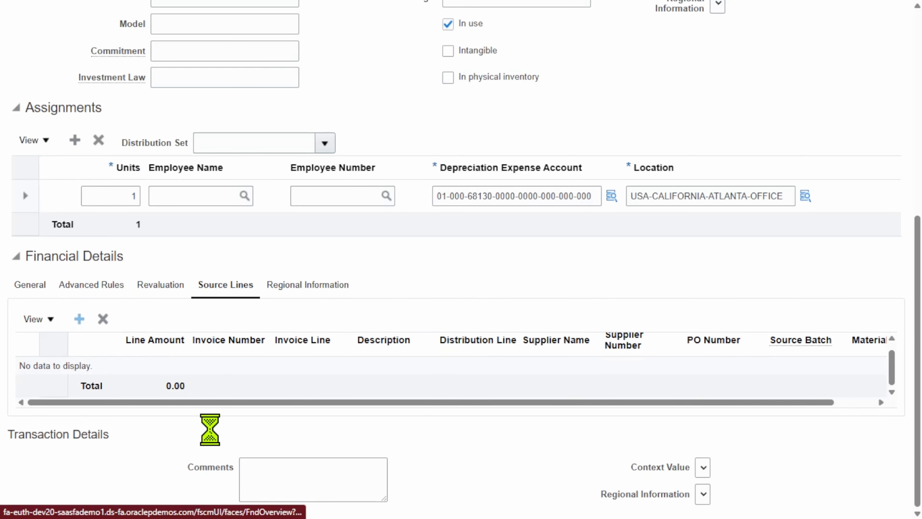
pyautogui.click(132, 385)
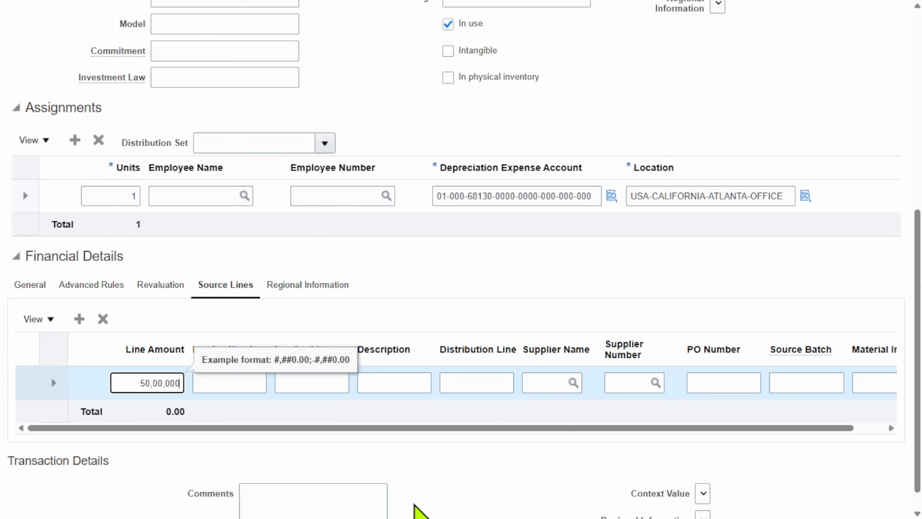
pyautogui.click(518, 260)
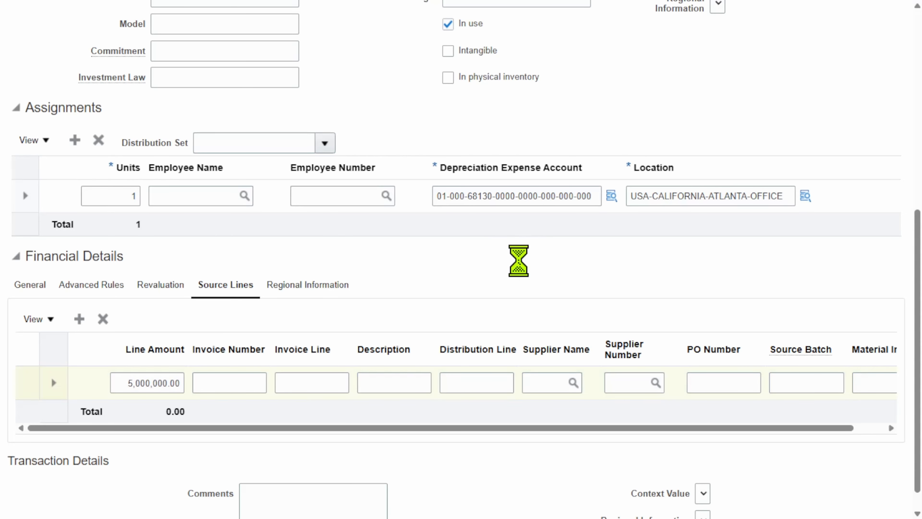
# Save the CIP asset without closing it and acknowledge the save message.
pyautogui.scroll(12, 651, 257)
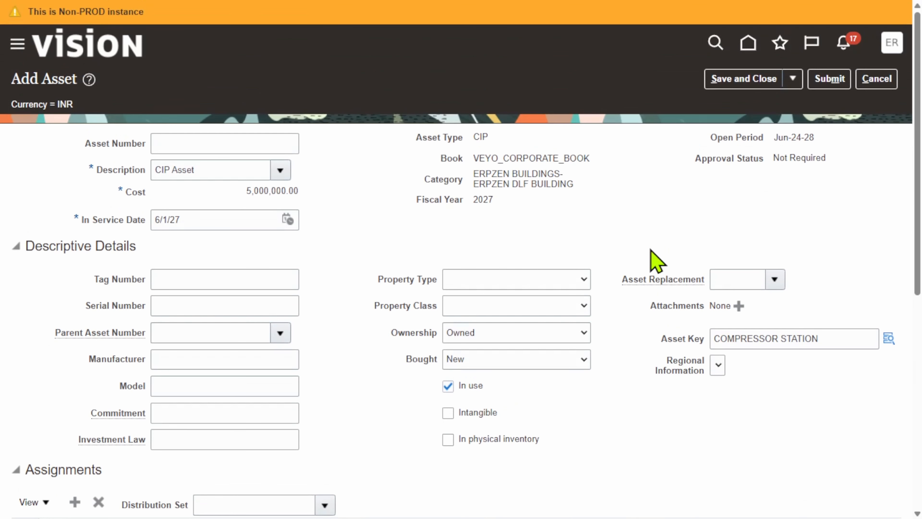
pyautogui.click(792, 81)
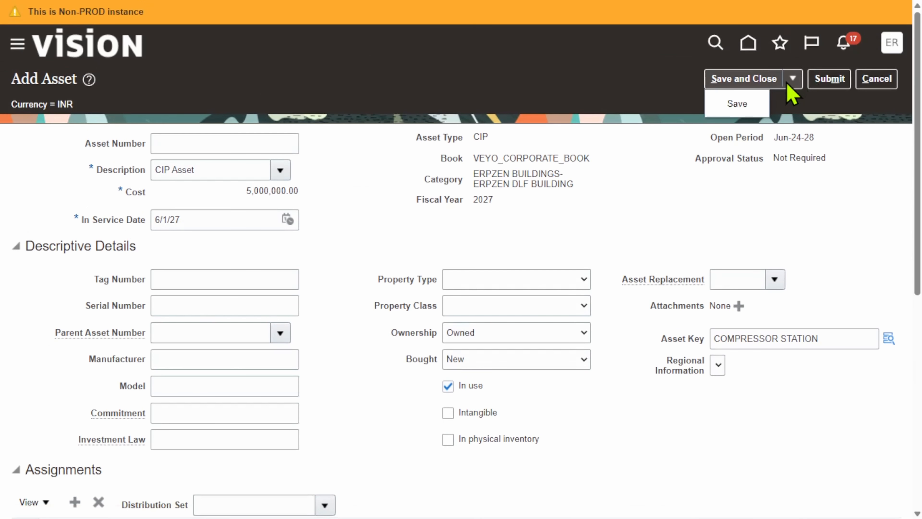
pyautogui.click(725, 104)
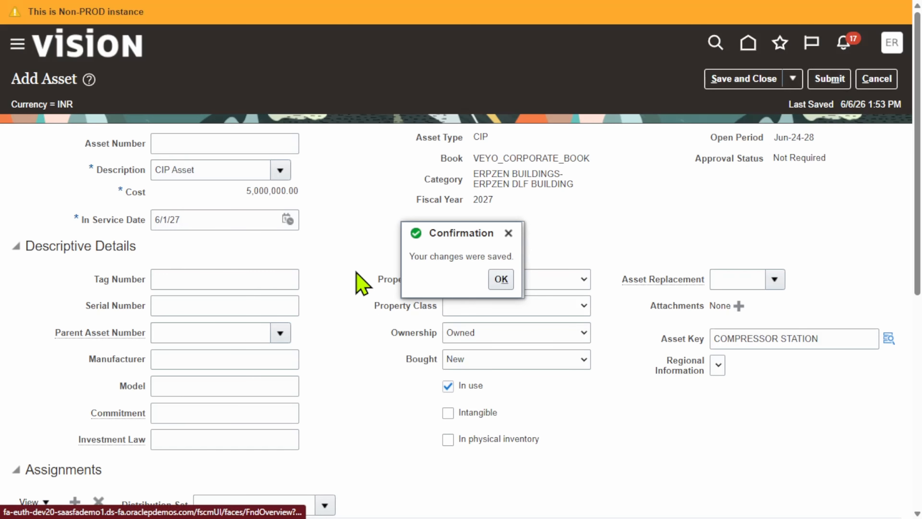
pyautogui.click(501, 279)
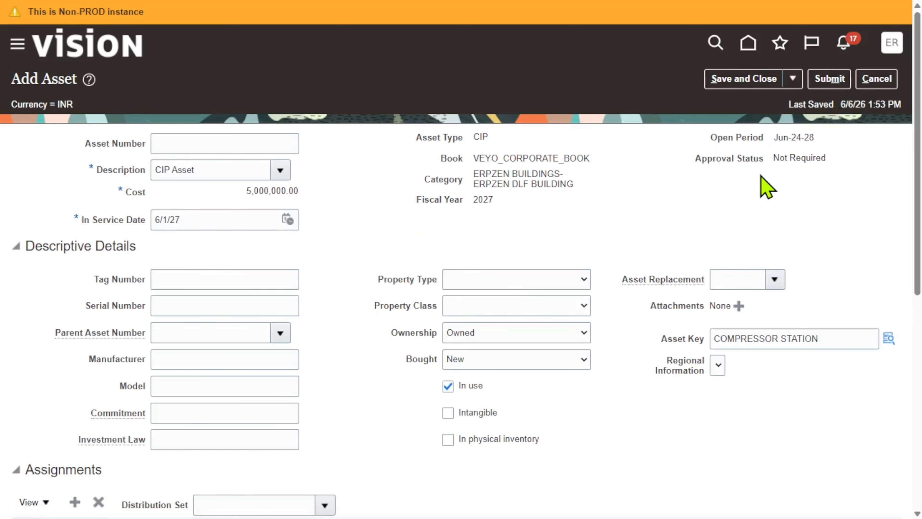
# Enter asset number 1073 for the CIP asset and submit the addition.
pyautogui.click(216, 145)
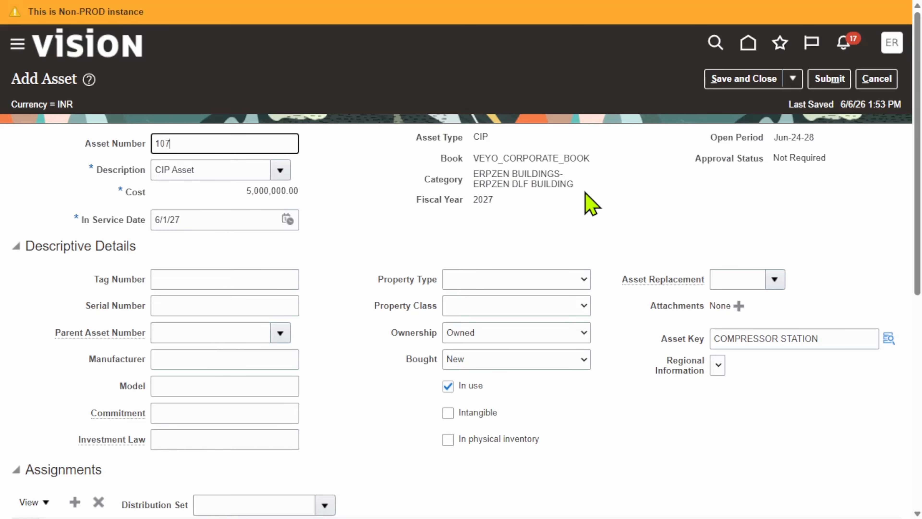
pyautogui.click(653, 202)
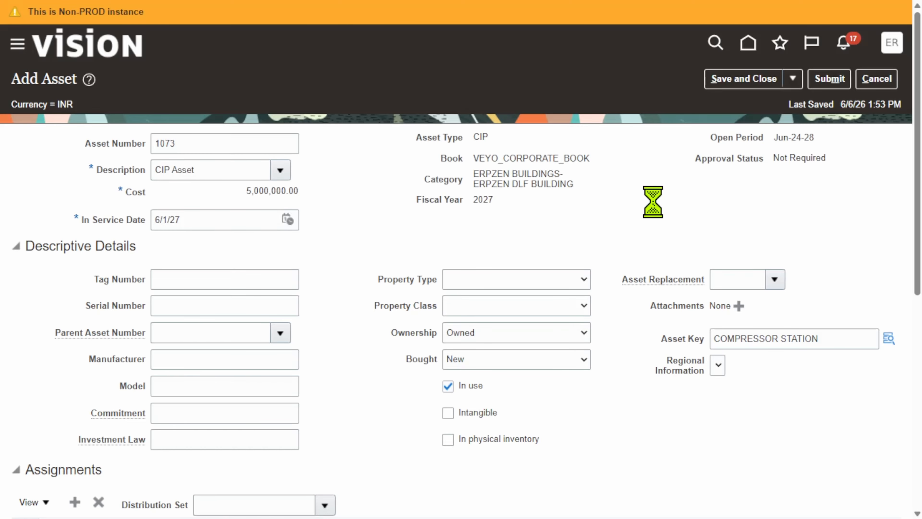
pyautogui.click(830, 79)
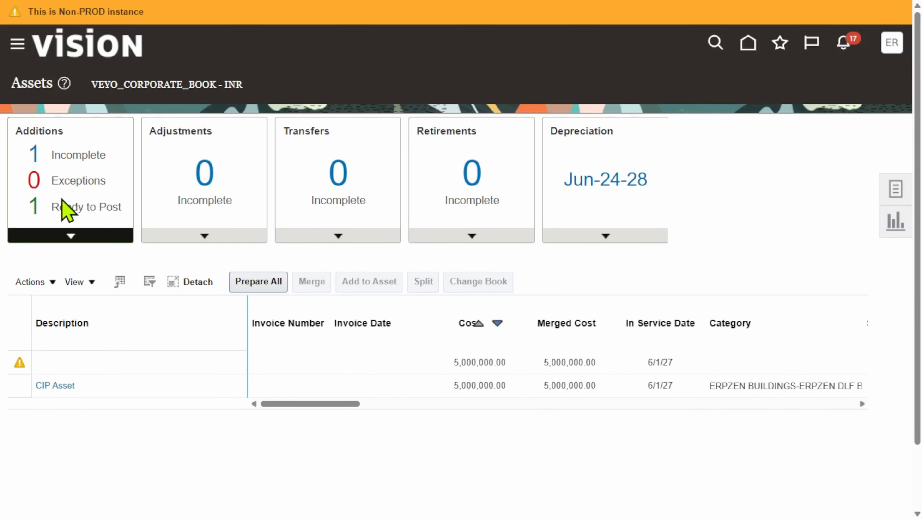
# Show the additions that are ready to post and post all lines, including the CIP Asset.
pyautogui.click(76, 207)
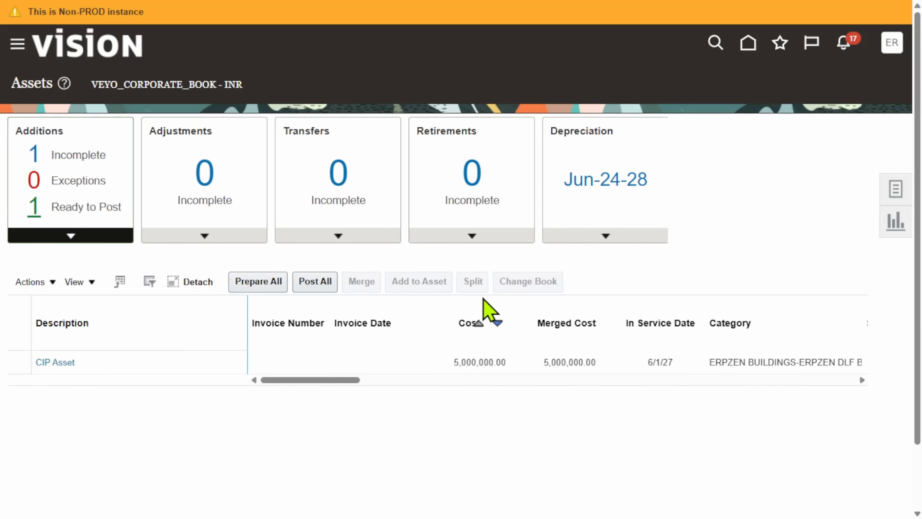
pyautogui.click(321, 361)
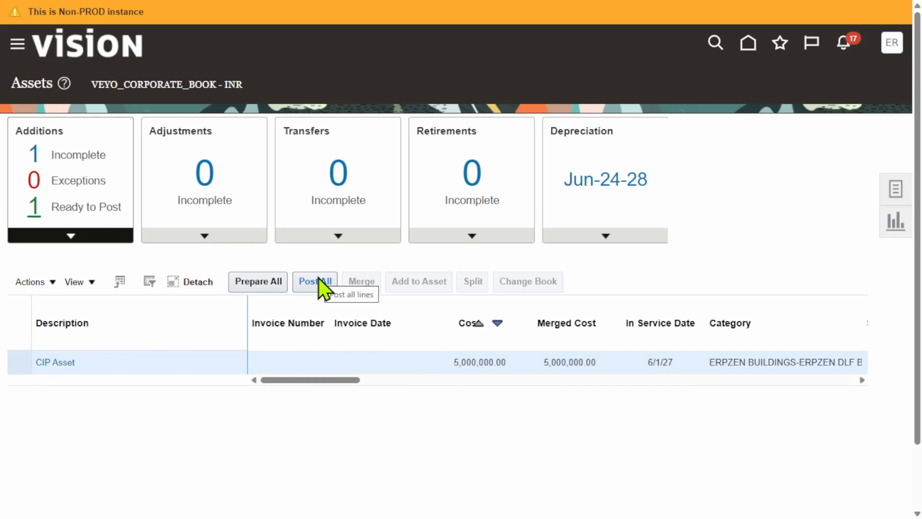
pyautogui.click(323, 286)
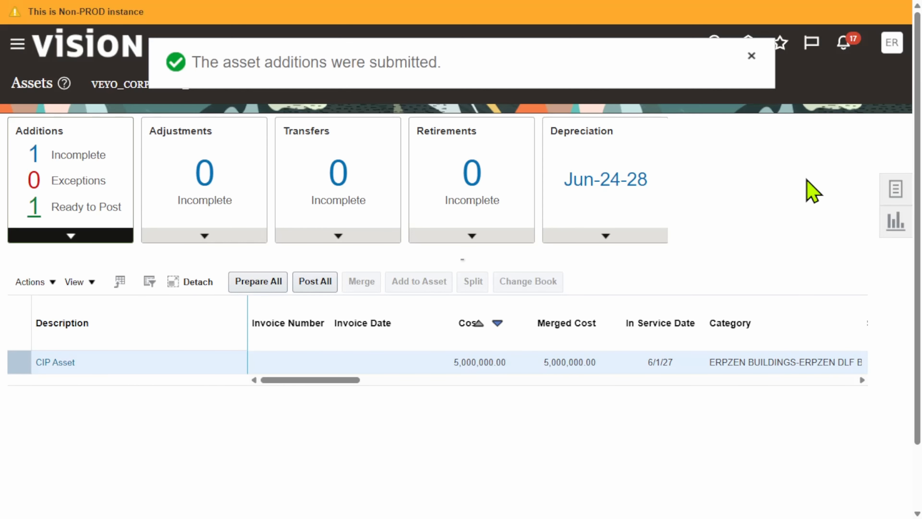
pyautogui.click(750, 56)
# Open Scheduled Processes from the home page, refresh the process list and check the status of Post Mass Additions.
pyautogui.click(74, 62)
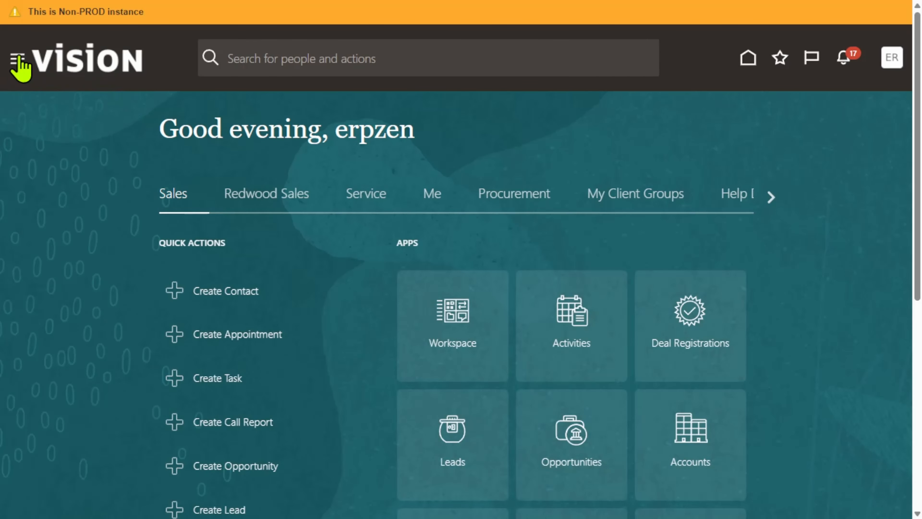
pyautogui.click(19, 61)
pyautogui.scroll(-10, 94, 367)
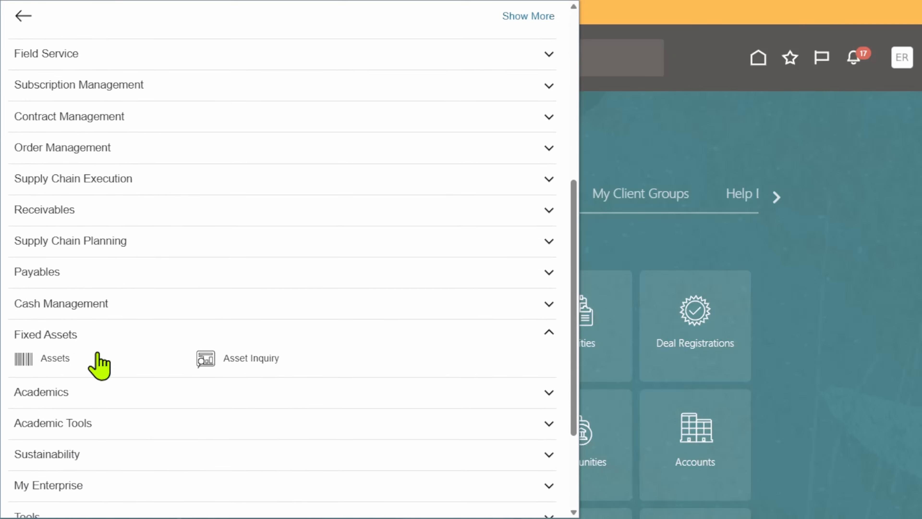
pyautogui.click(51, 376)
pyautogui.scroll(-7, 226, 354)
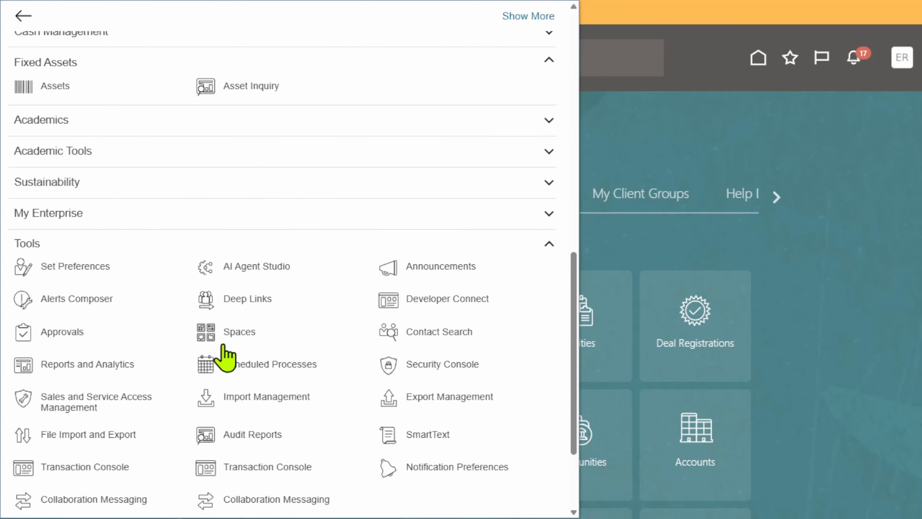
pyautogui.click(214, 238)
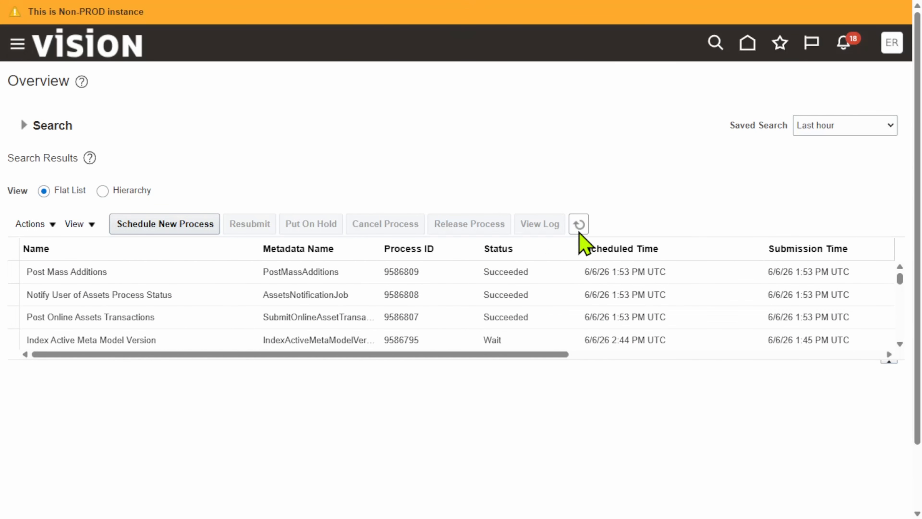
pyautogui.click(579, 225)
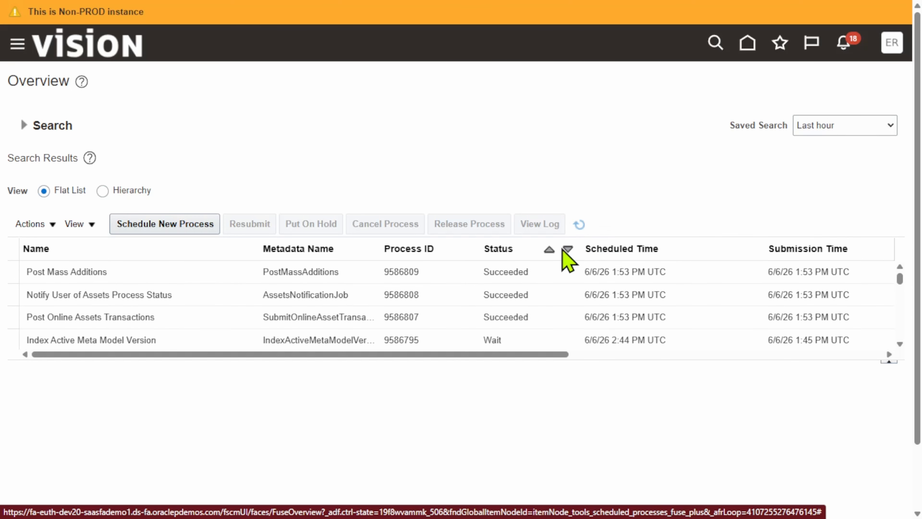
pyautogui.click(554, 272)
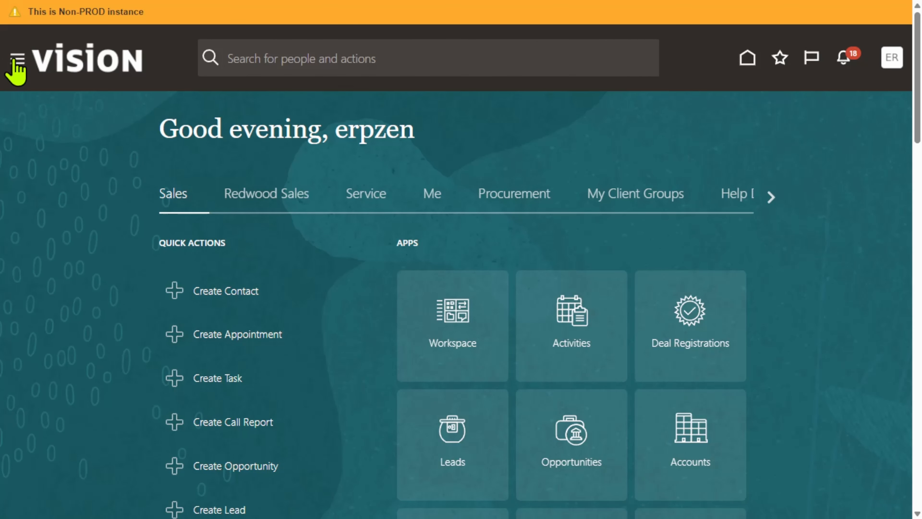
# Return to the Assets work area under Fixed Assets.
pyautogui.click(18, 61)
pyautogui.scroll(-10, 109, 309)
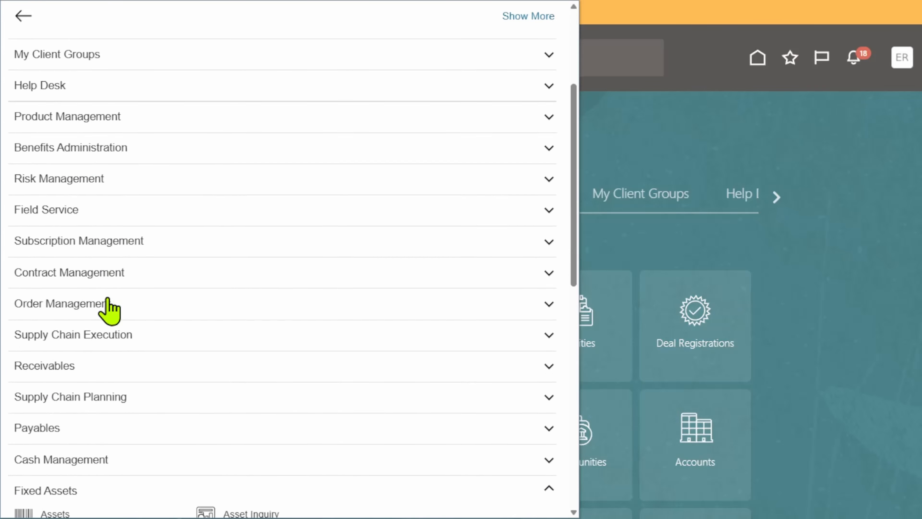
pyautogui.scroll(5, 103, 313)
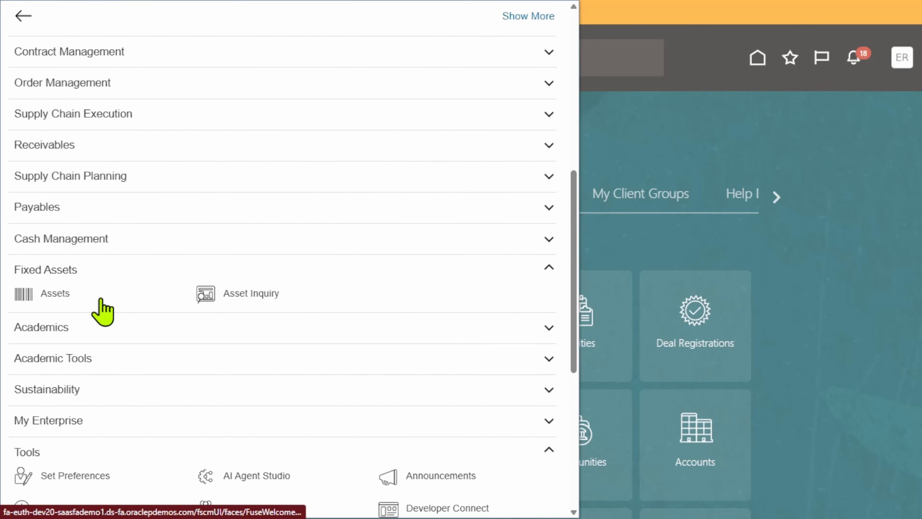
pyautogui.click(21, 295)
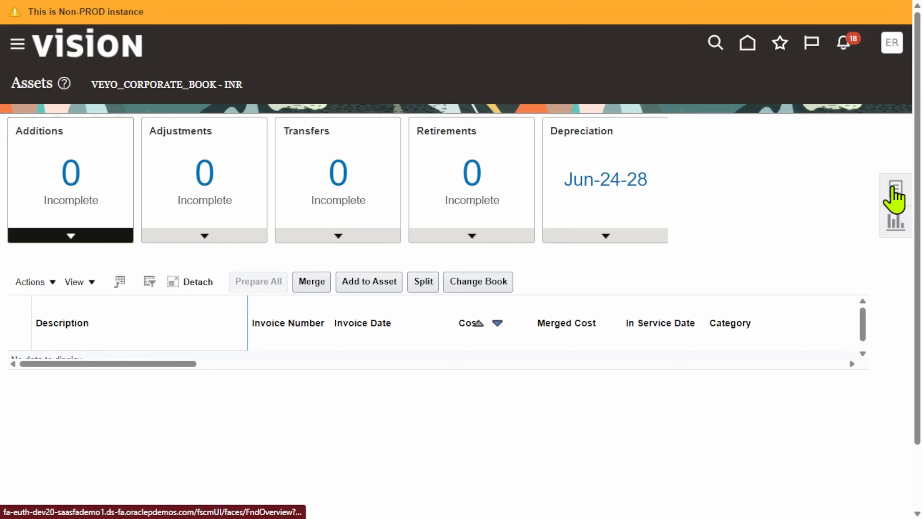
# Search Capitalize CIP Assets for asset number 1073 with asset type CIP, and close the page.
pyautogui.click(893, 189)
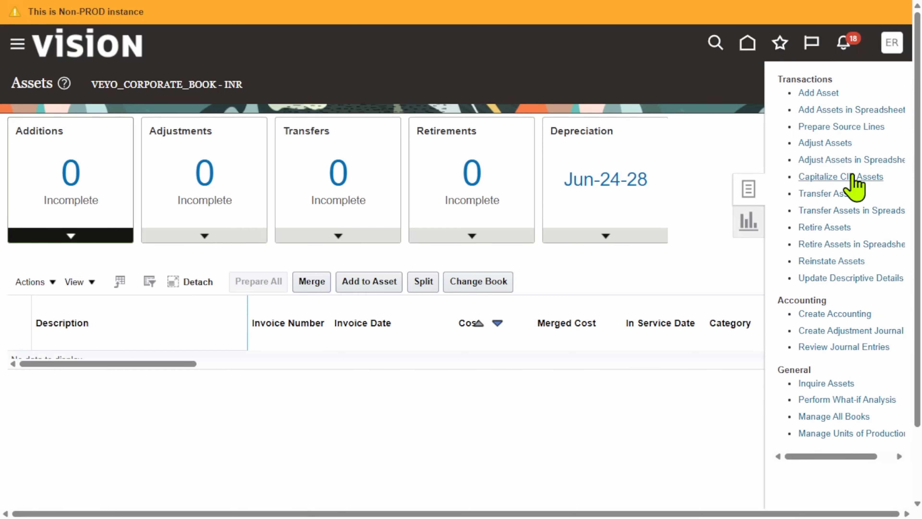
pyautogui.click(851, 178)
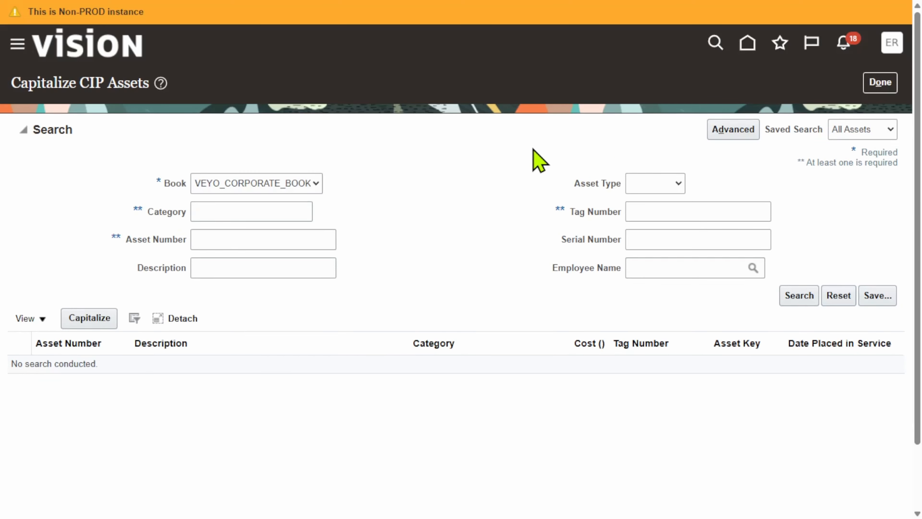
pyautogui.click(679, 183)
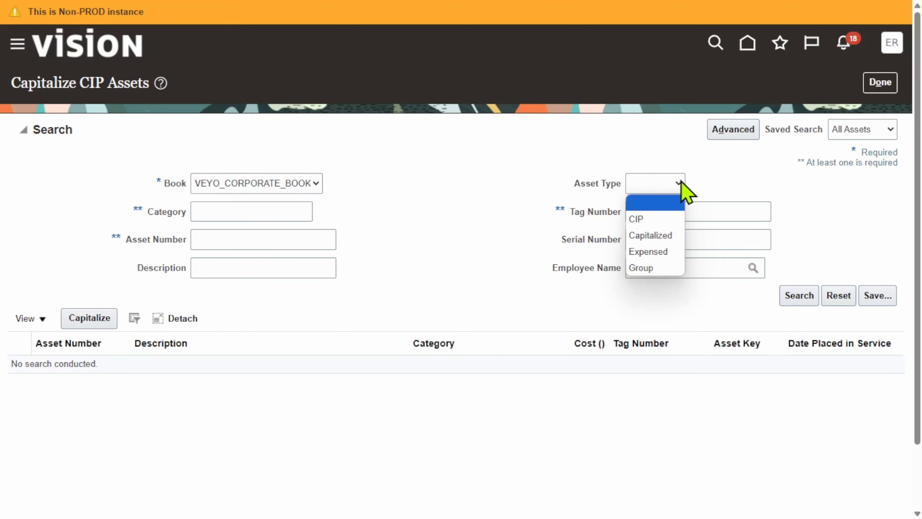
pyautogui.click(666, 219)
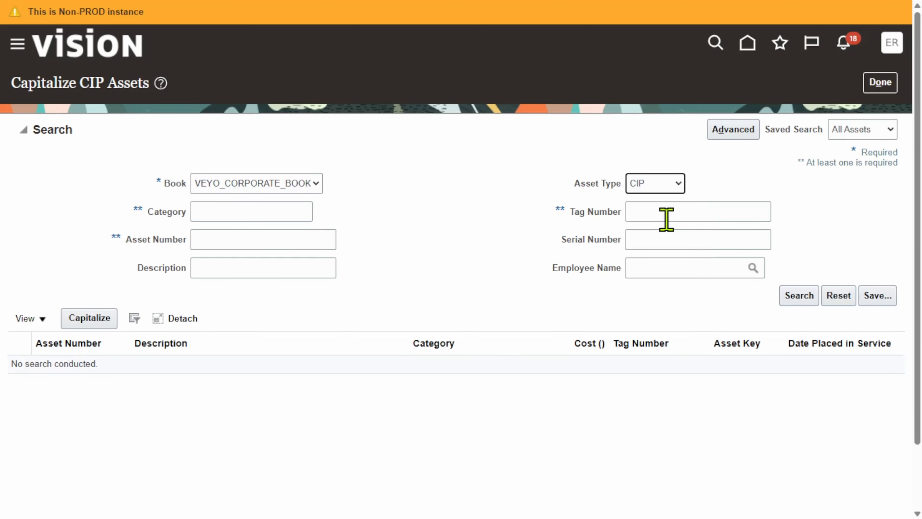
pyautogui.click(210, 241)
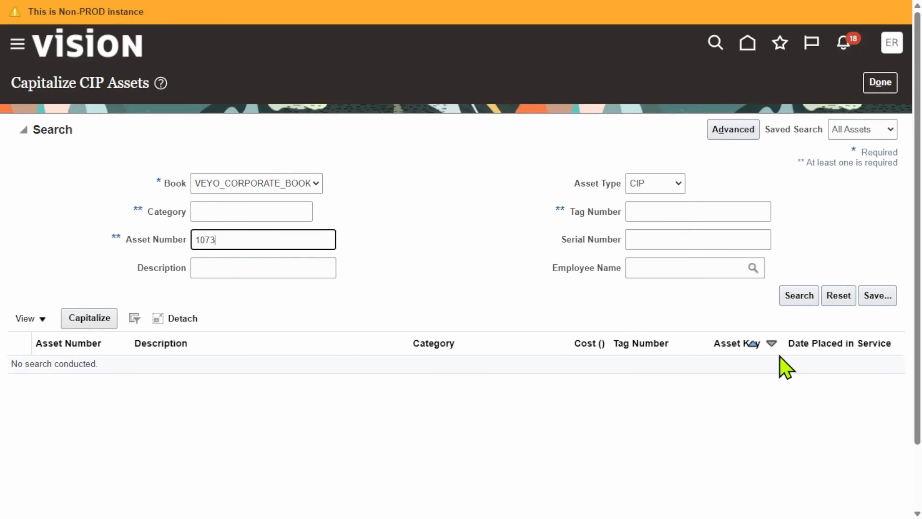
pyautogui.click(798, 302)
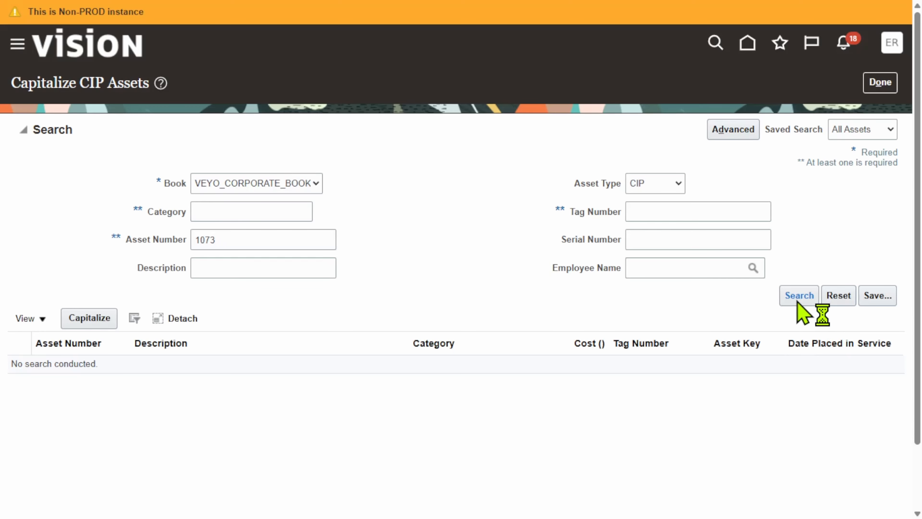
pyautogui.click(885, 85)
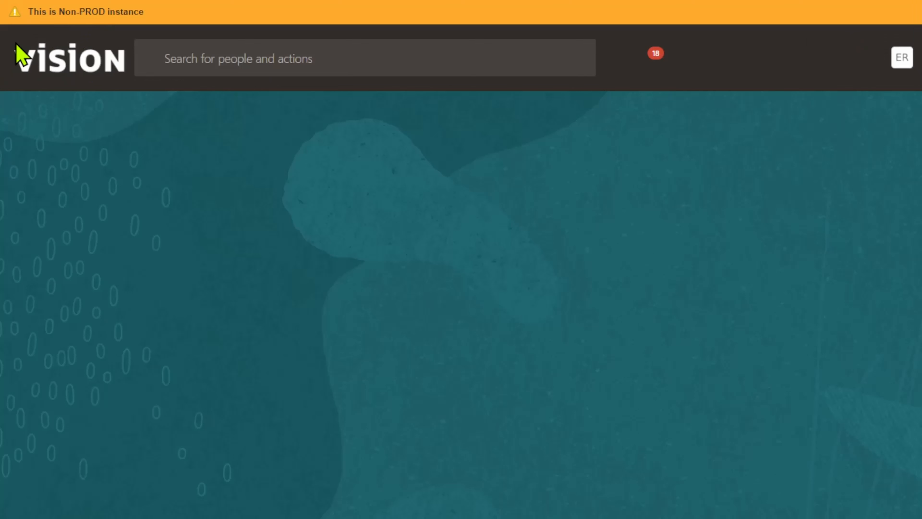
# Open Asset Inquiry under Fixed Assets and search VEYO_CORPORATE_BOOK for asset number 1073.
pyautogui.click(15, 61)
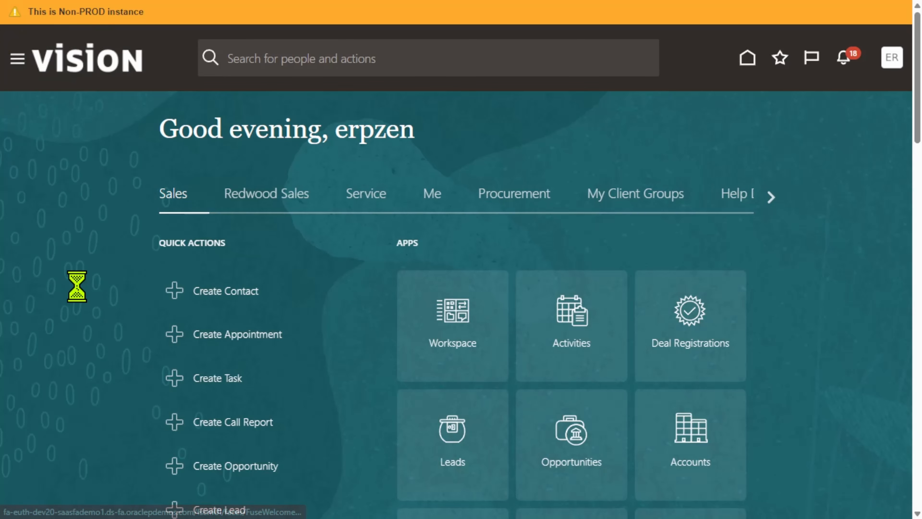
pyautogui.scroll(-12, 116, 334)
pyautogui.scroll(2, 238, 326)
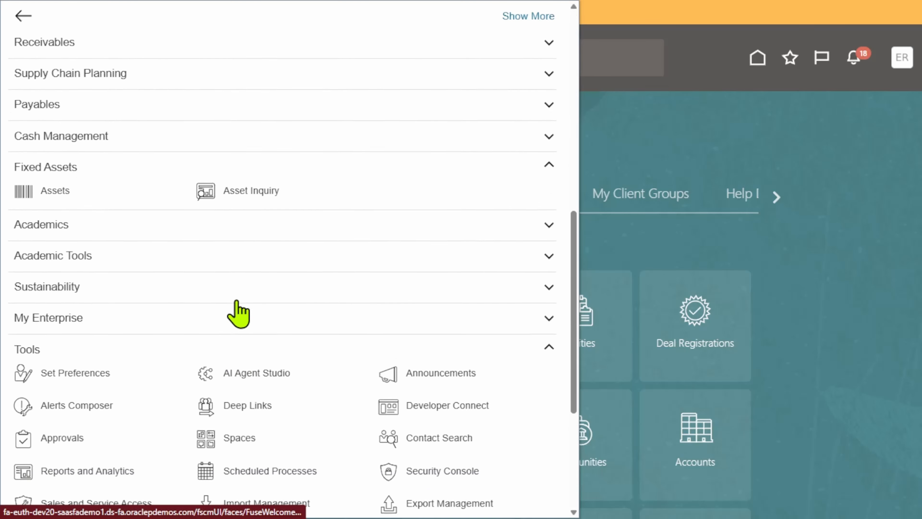
pyautogui.click(205, 220)
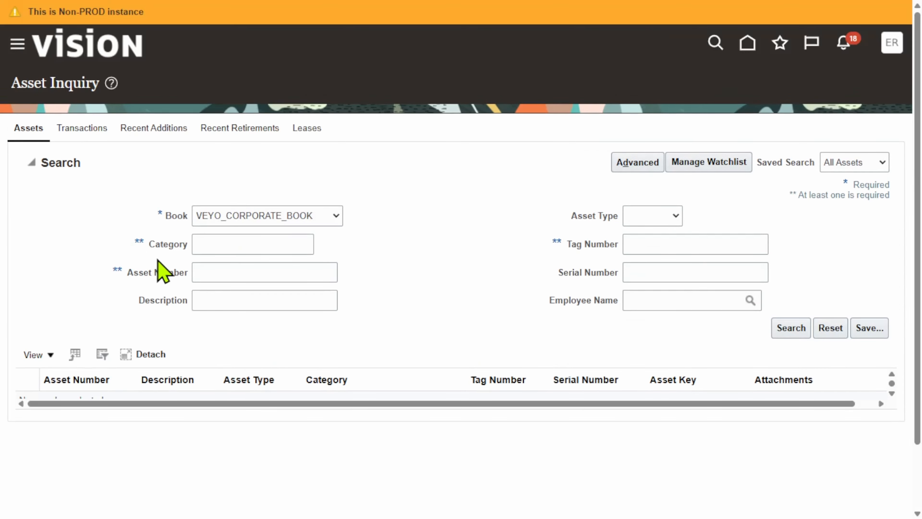
pyautogui.click(231, 271)
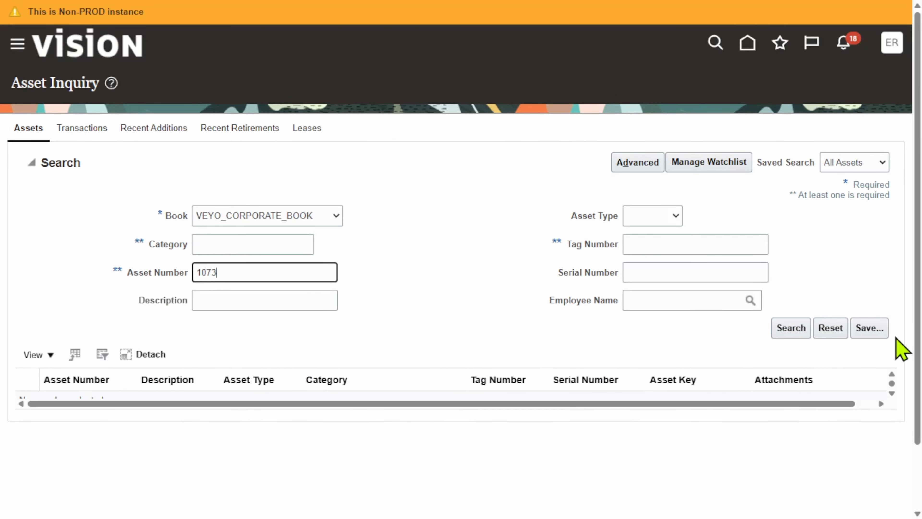
pyautogui.click(784, 331)
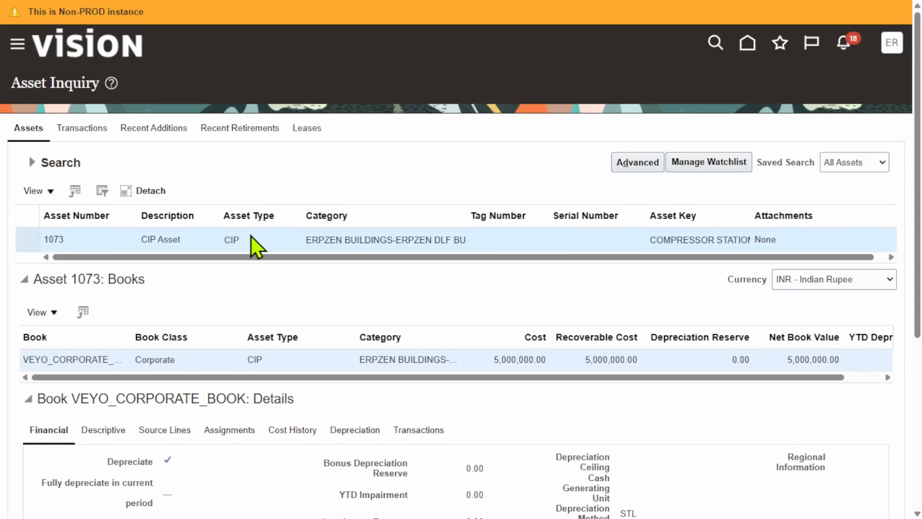
# Examine asset 1073's asset type, book record, financial details and source lines.
pyautogui.moveTo(239, 240); pyautogui.dragTo(232, 239)
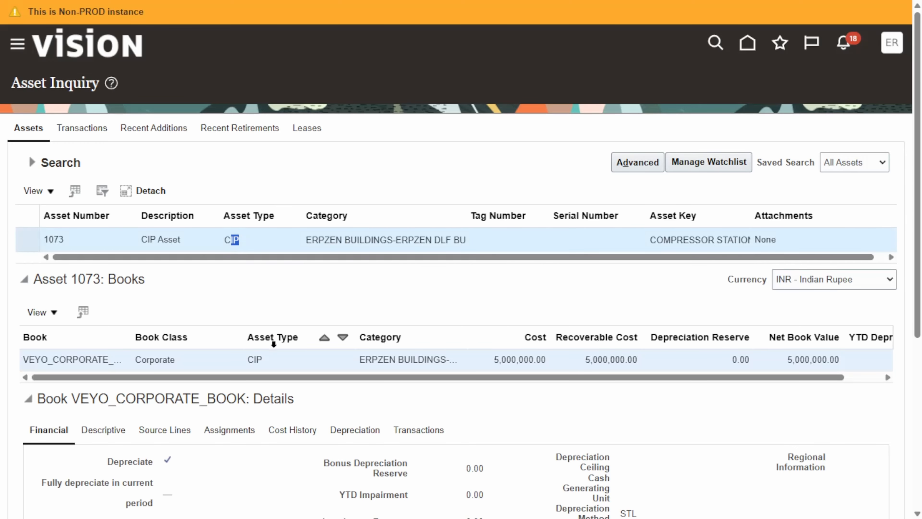
pyautogui.click(275, 364)
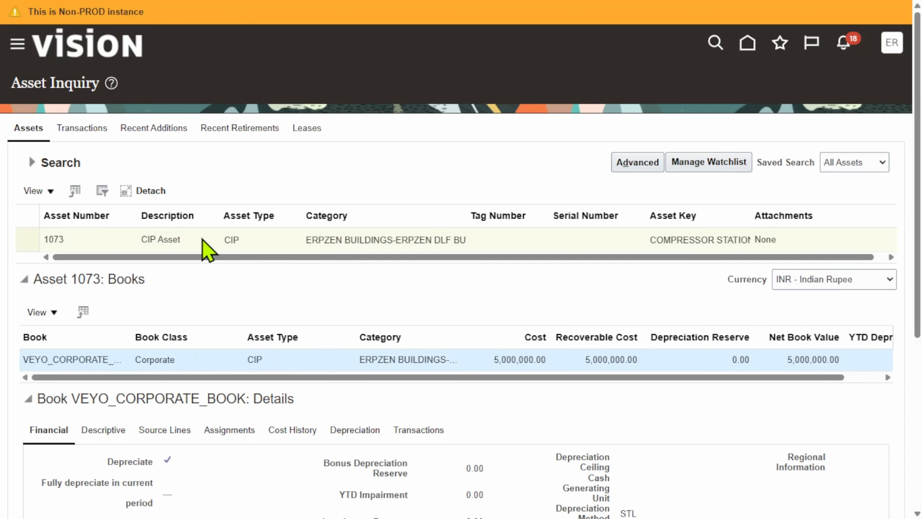
pyautogui.click(68, 233)
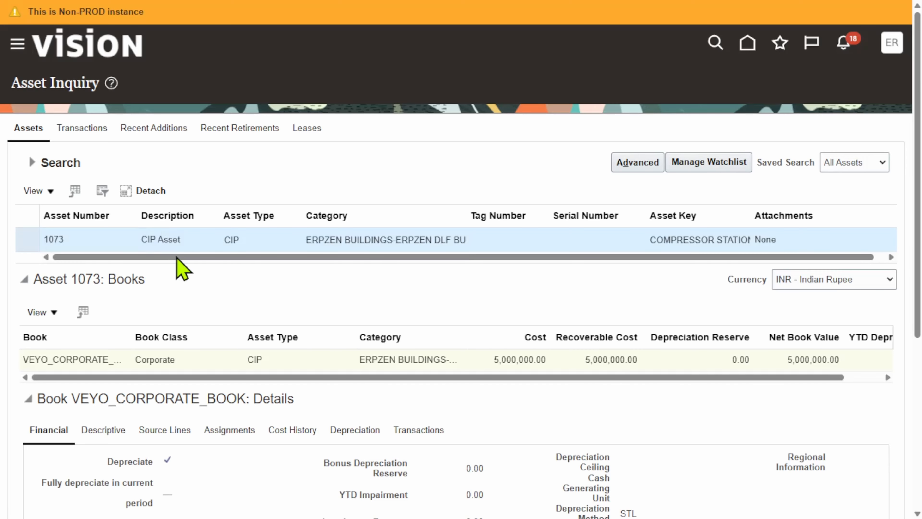
pyautogui.scroll(-1, 577, 293)
pyautogui.scroll(-5, 581, 303)
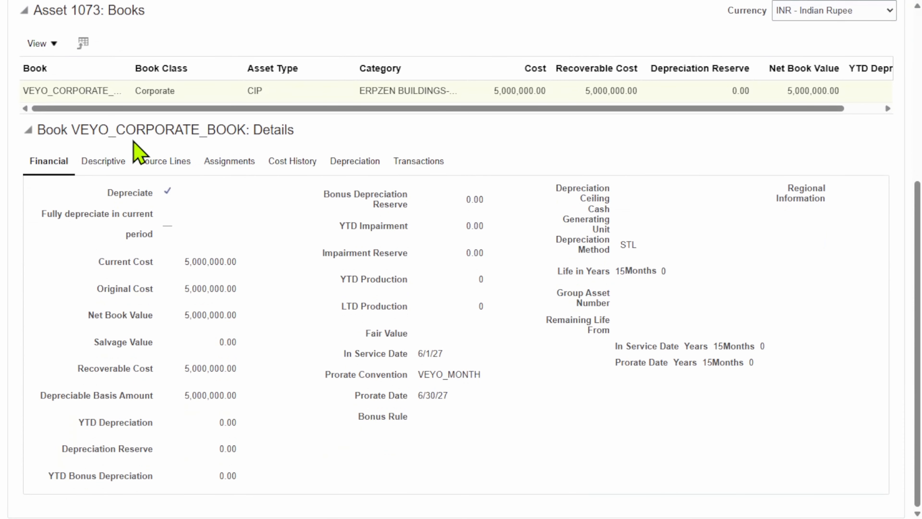
pyautogui.click(164, 161)
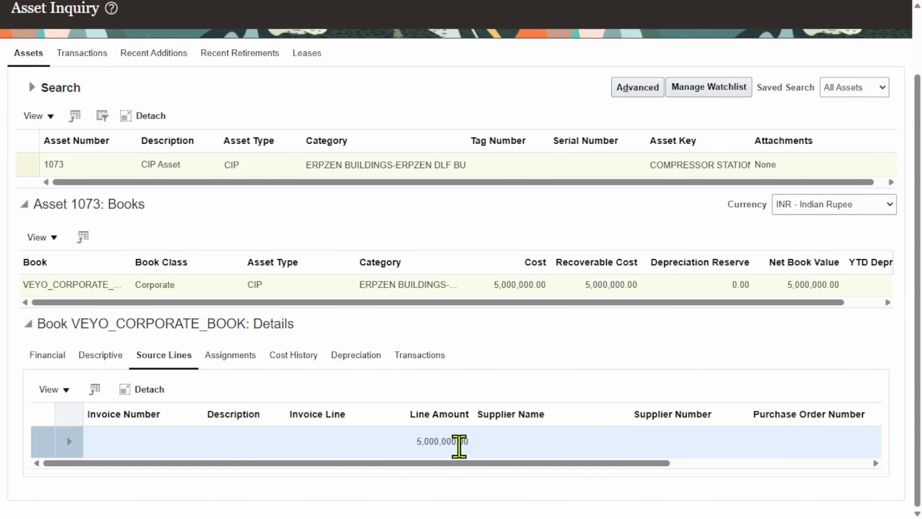
pyautogui.scroll(2, 523, 348)
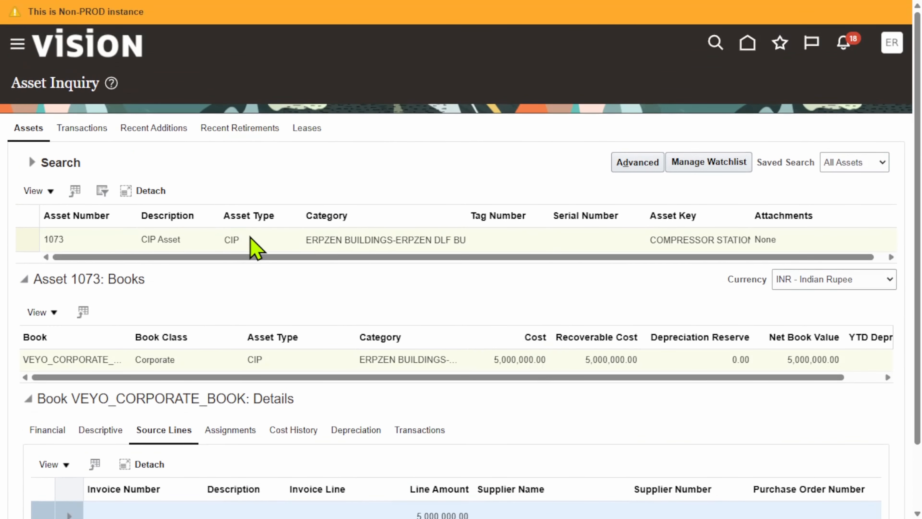
pyautogui.moveTo(248, 239); pyautogui.dragTo(217, 237)
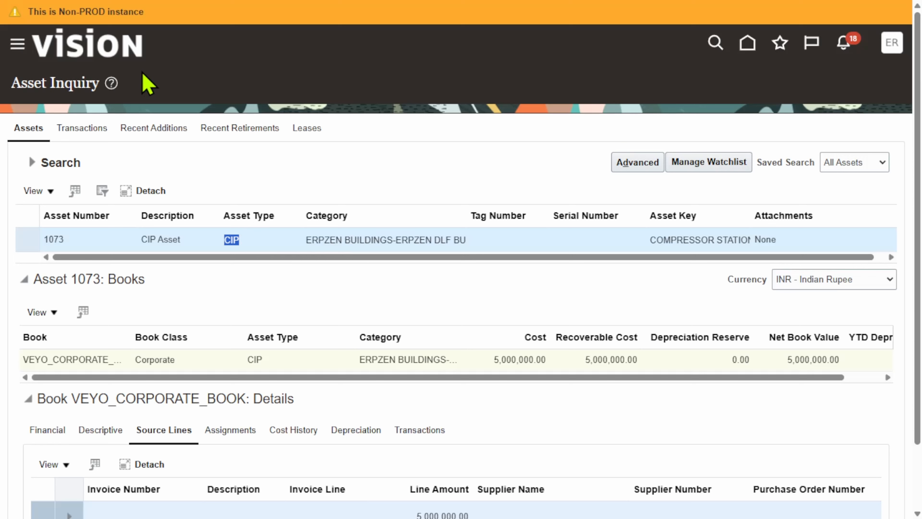
# Return to Capitalize CIP Assets in the Assets work area and search for asset number 1073.
pyautogui.click(95, 36)
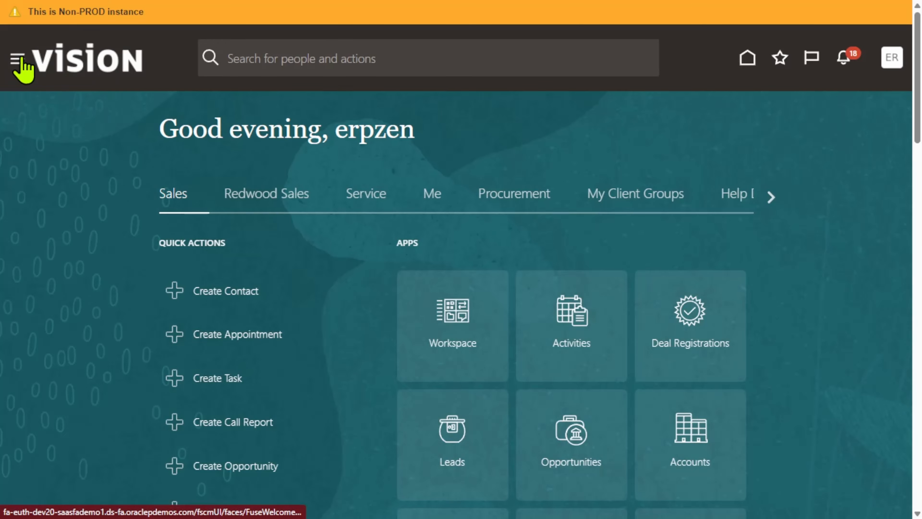
pyautogui.click(18, 59)
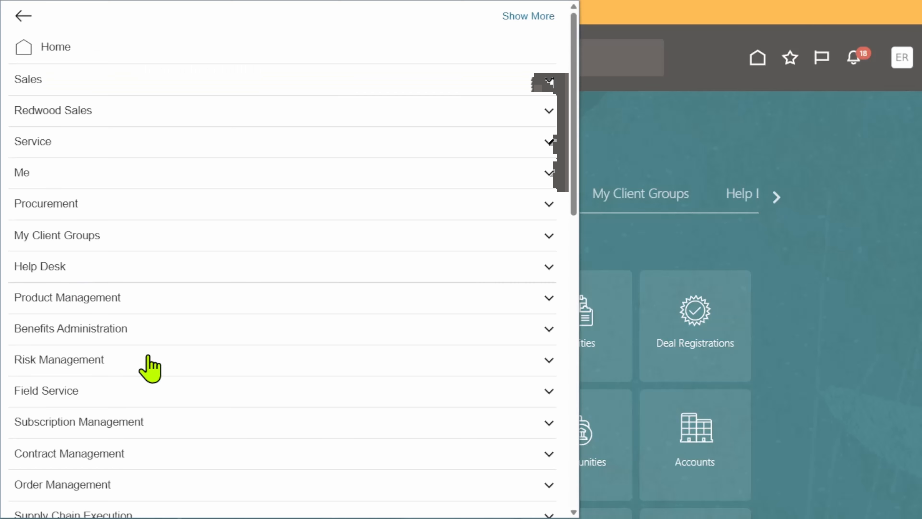
pyautogui.scroll(-10, 181, 359)
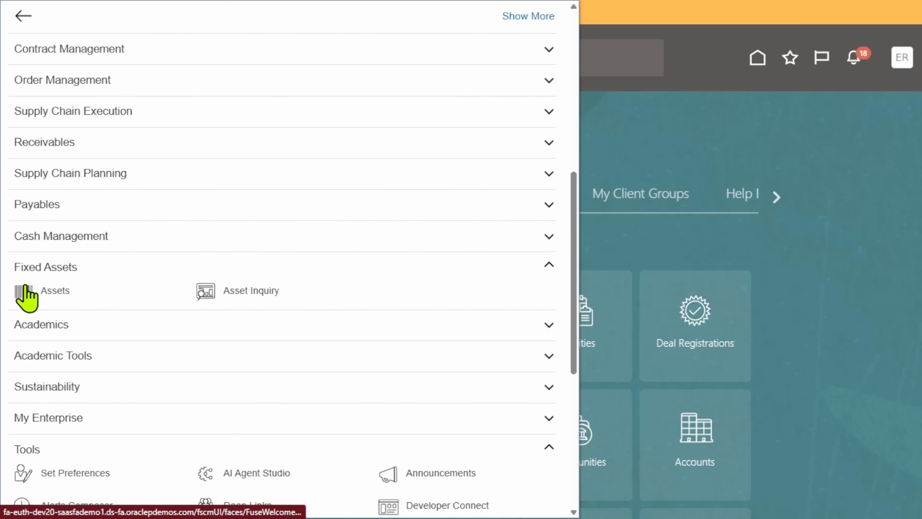
pyautogui.click(21, 289)
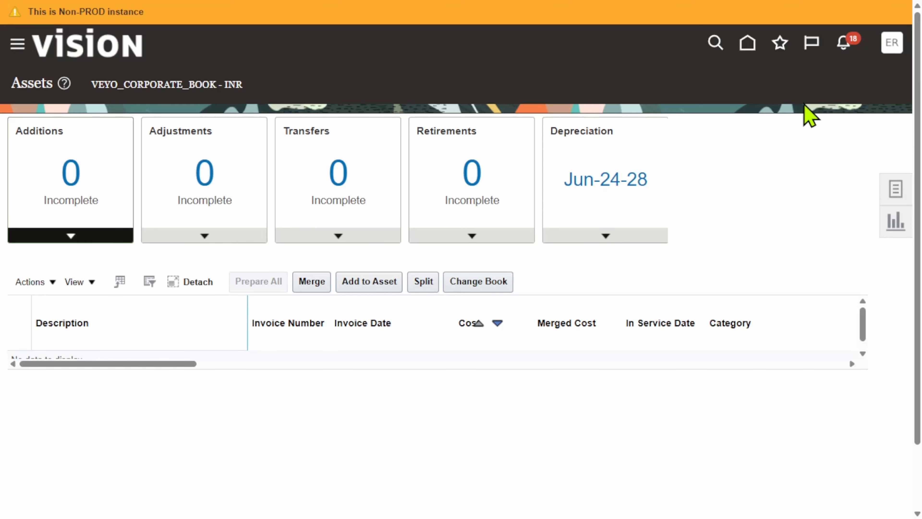
pyautogui.click(894, 191)
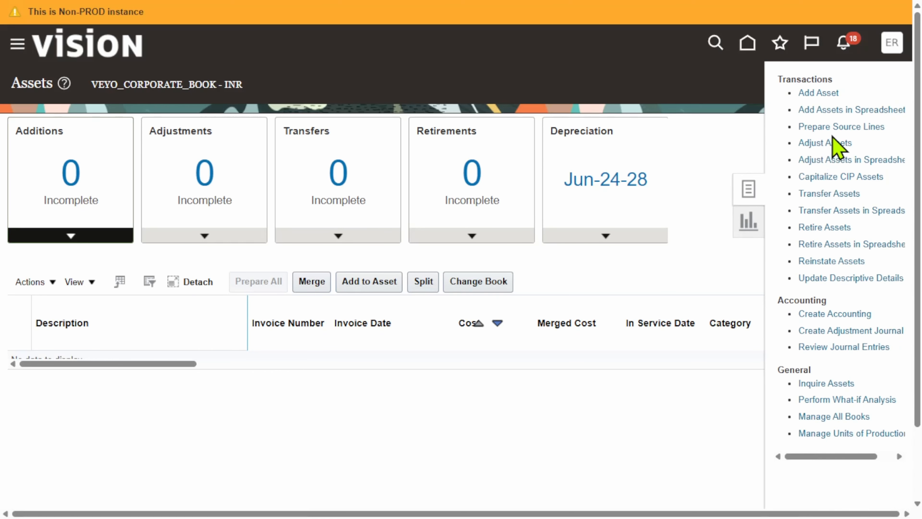
pyautogui.click(850, 178)
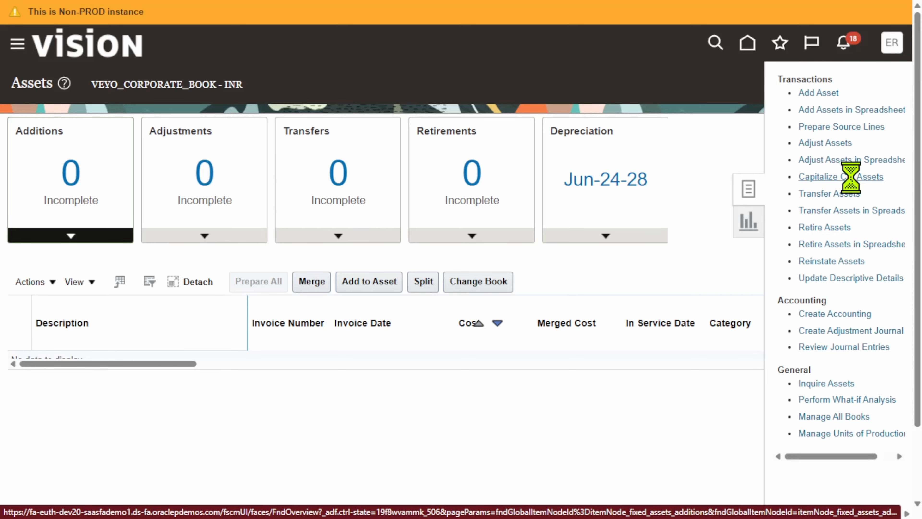
pyautogui.click(279, 235)
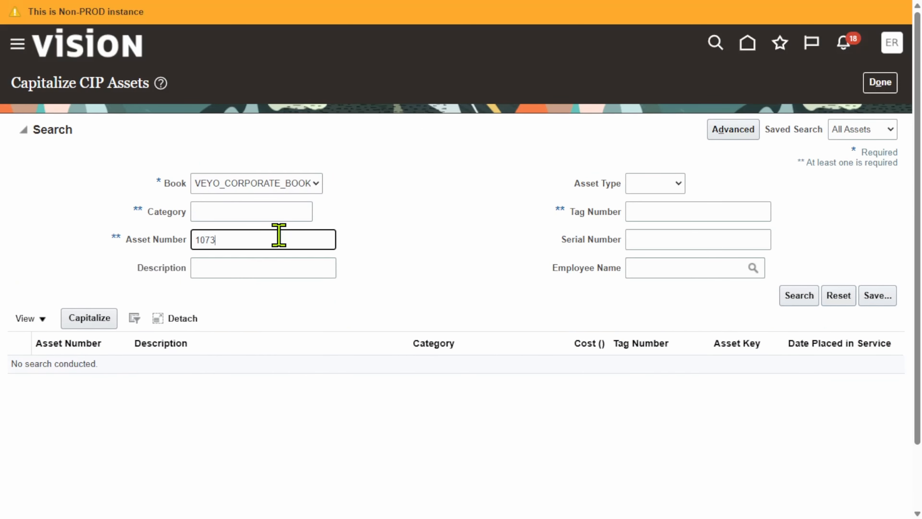
pyautogui.click(802, 296)
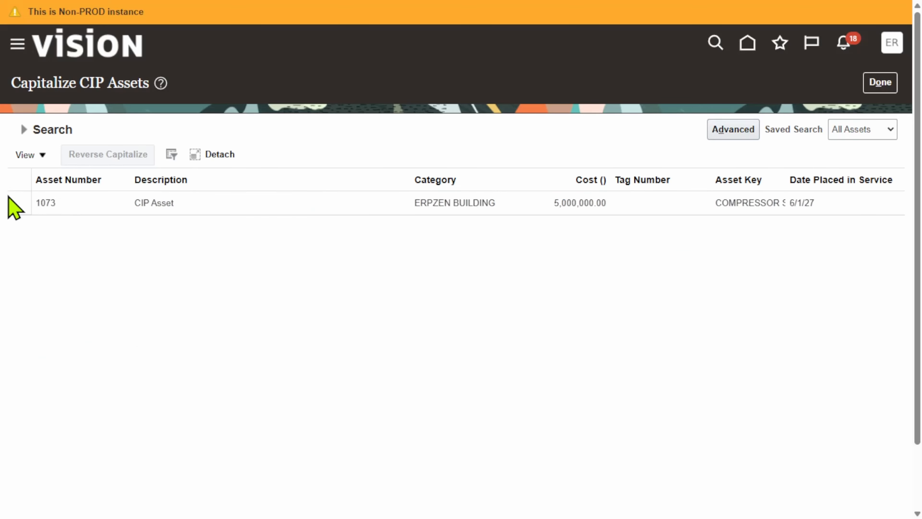
# Capitalize asset 1073 with 6/1/27 as the date placed in service, and finish the capitalization task.
pyautogui.click(14, 206)
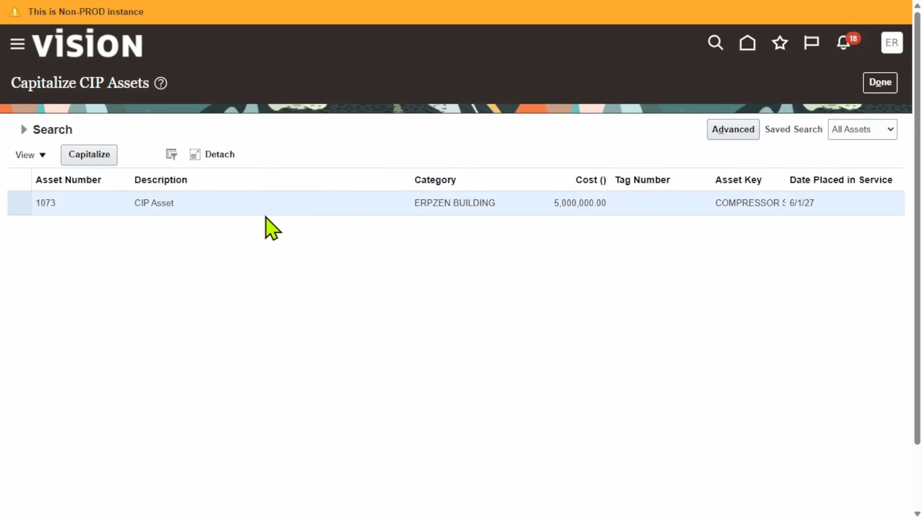
pyautogui.click(86, 156)
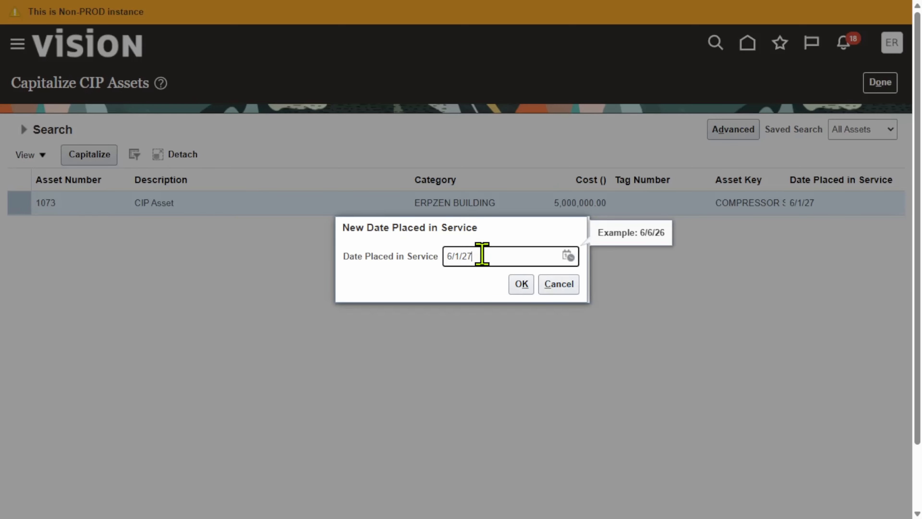
pyautogui.moveTo(482, 256); pyautogui.dragTo(422, 260)
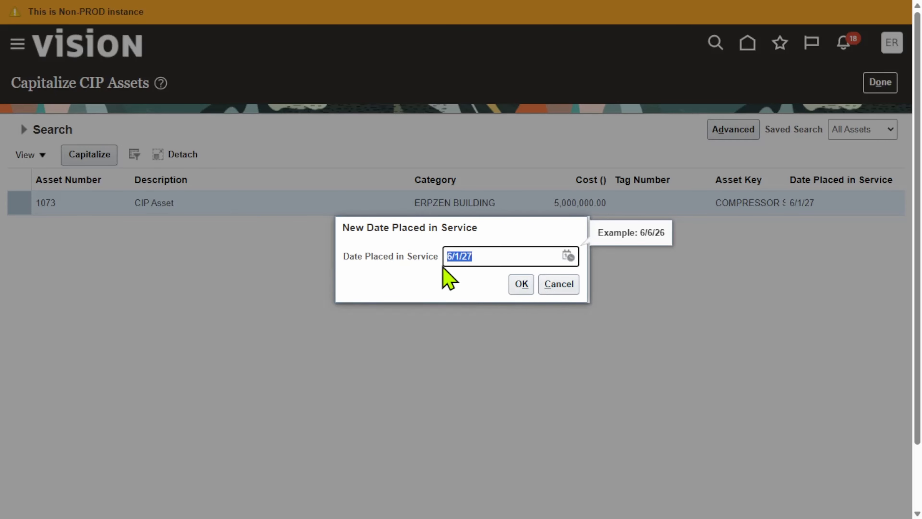
pyautogui.click(520, 284)
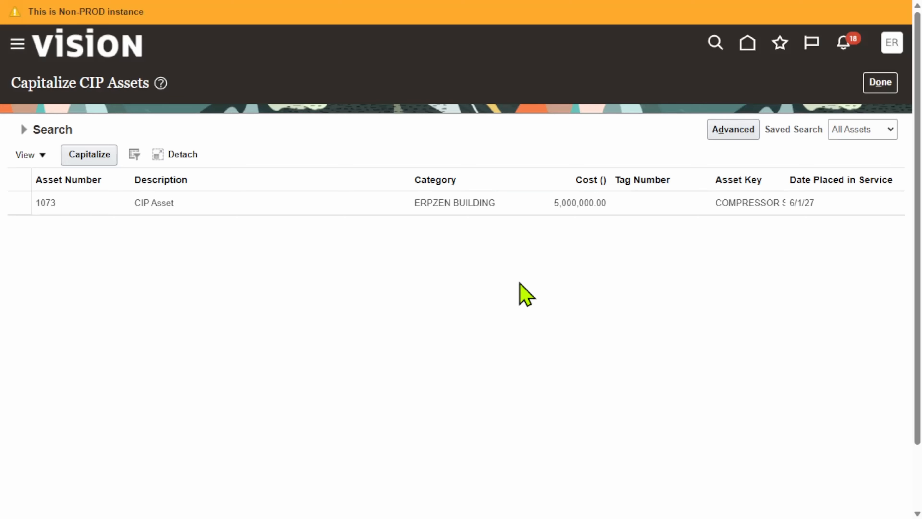
pyautogui.click(890, 90)
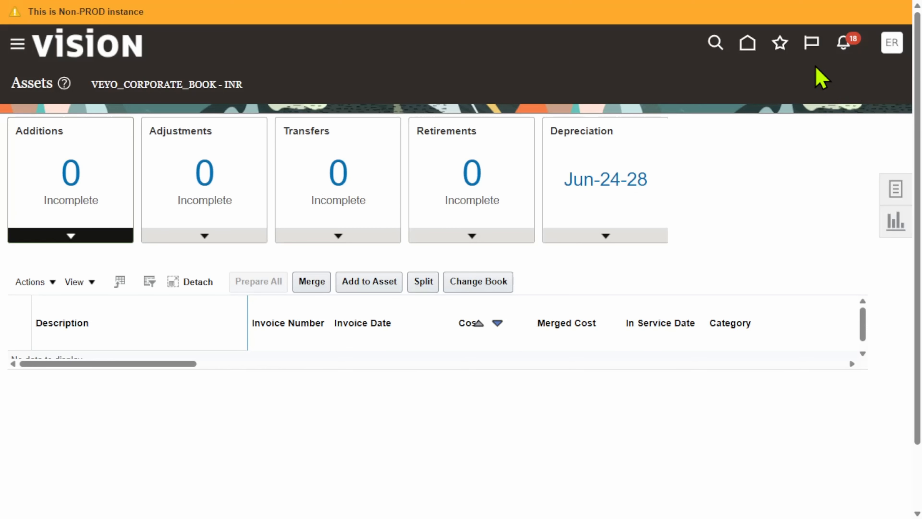
# Look up asset 1073 in Asset Inquiry and check its asset type in the results and book record.
pyautogui.click(114, 45)
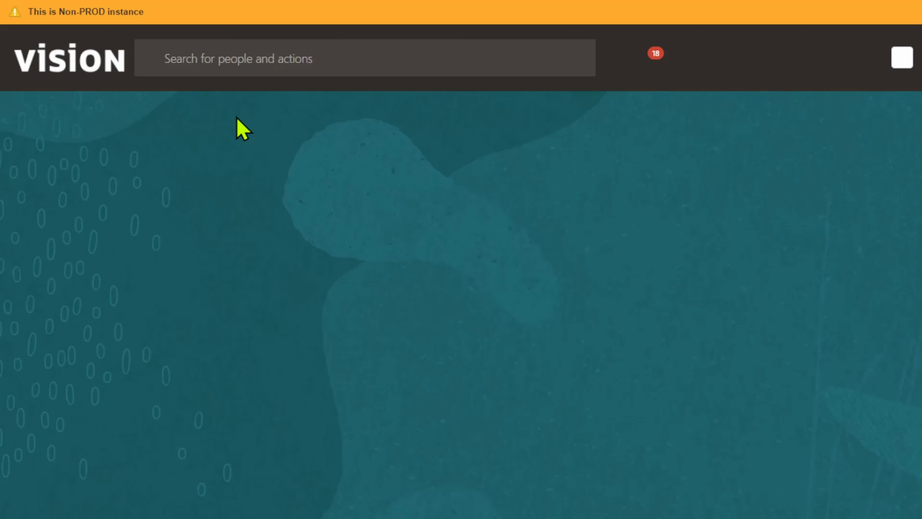
pyautogui.click(19, 66)
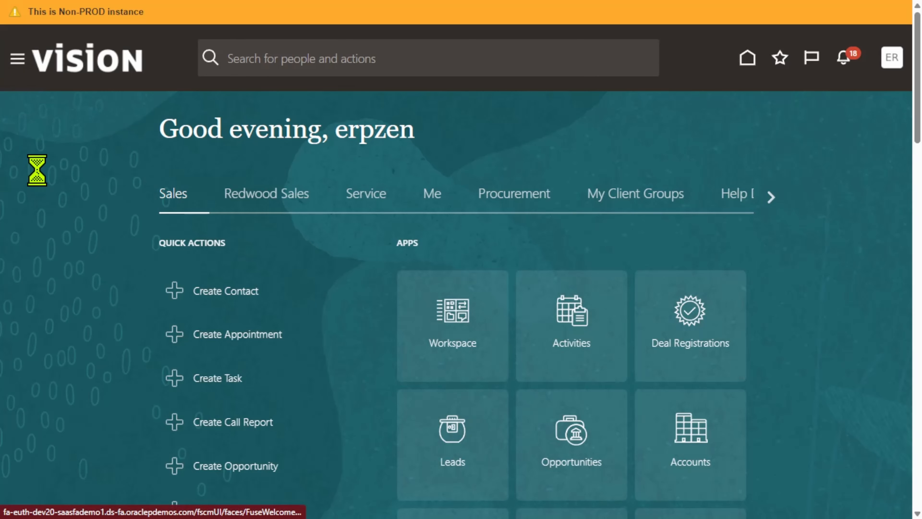
pyautogui.scroll(-5, 138, 317)
pyautogui.scroll(-5, 138, 318)
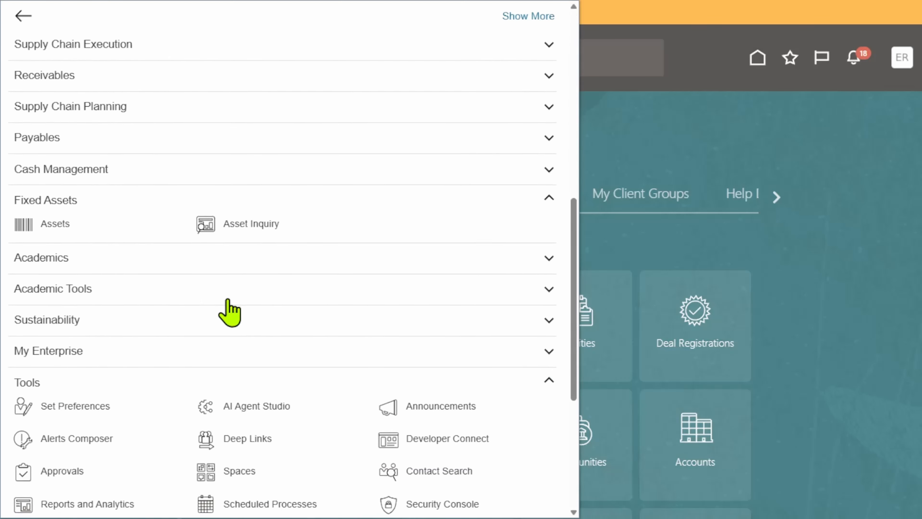
pyautogui.click(213, 223)
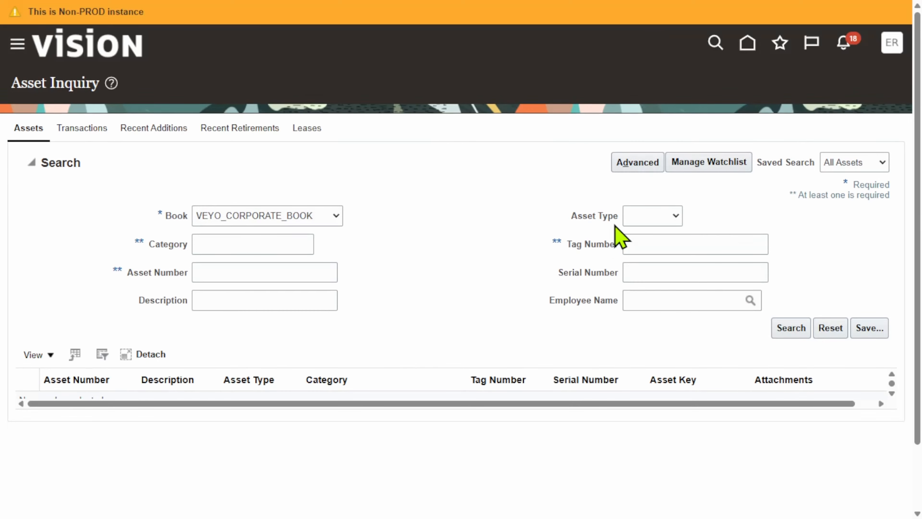
pyautogui.click(228, 270)
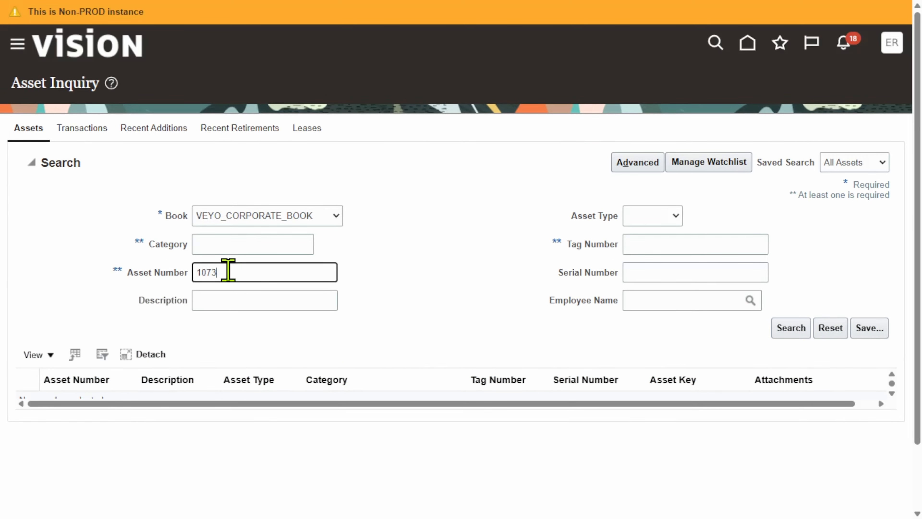
pyautogui.click(801, 326)
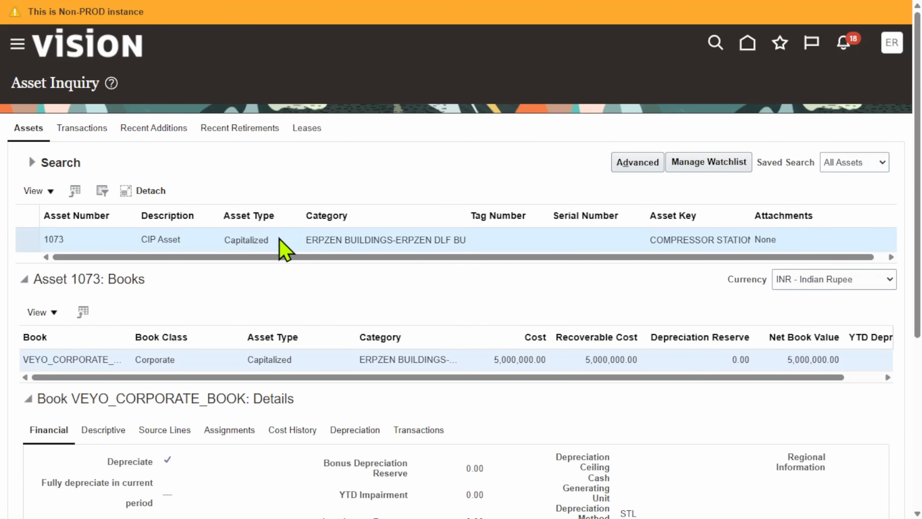
pyautogui.moveTo(269, 240); pyautogui.dragTo(228, 243)
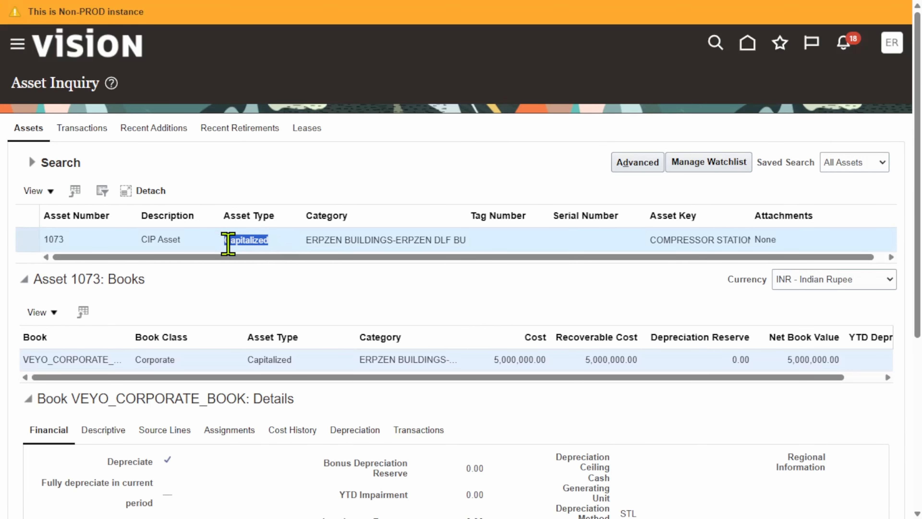
pyautogui.click(746, 45)
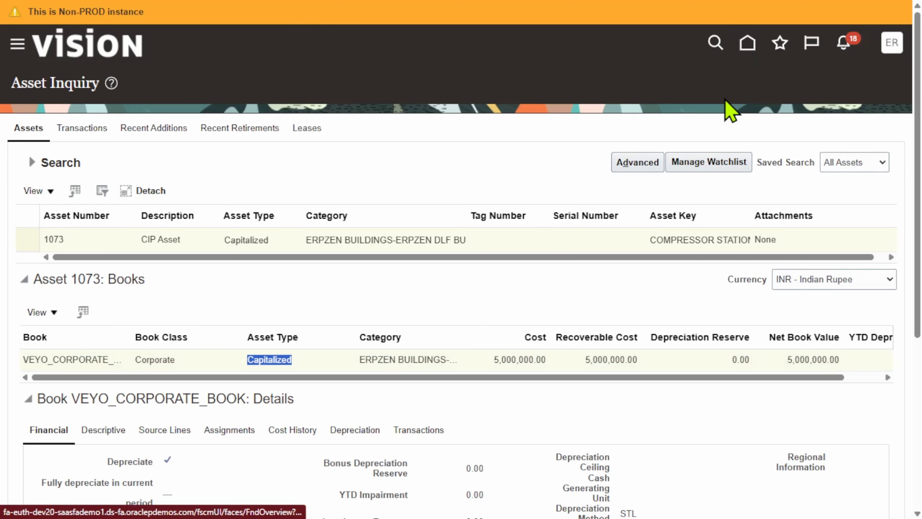